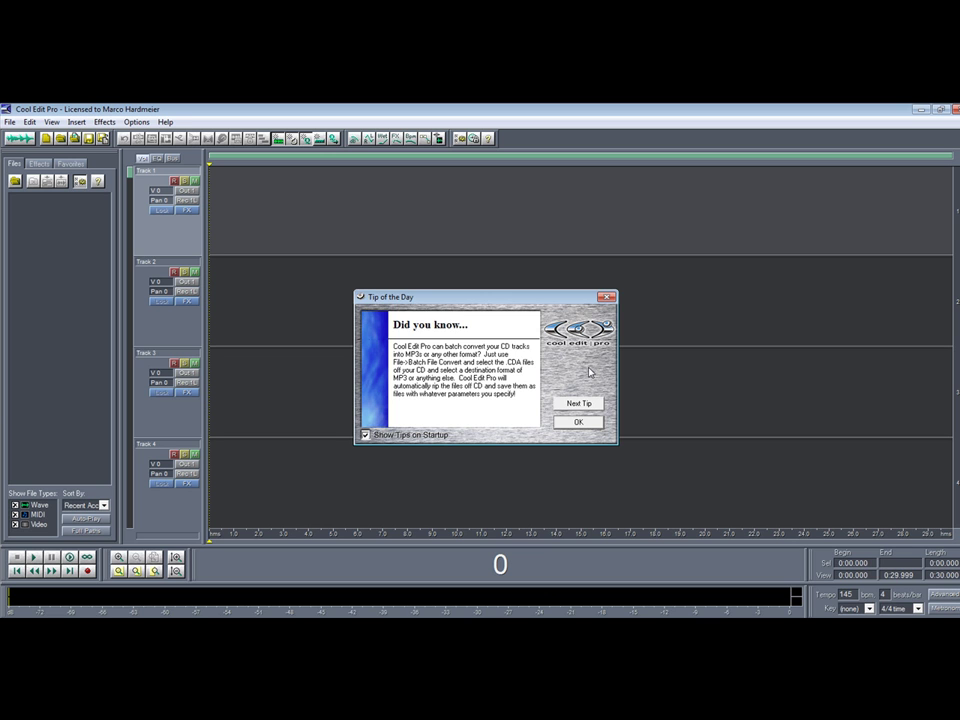
Dismiss the startup tip and shrink the track heights until nine tracks fit in the multitrack view
{"action": "left_click", "coordinate": [578, 422]}
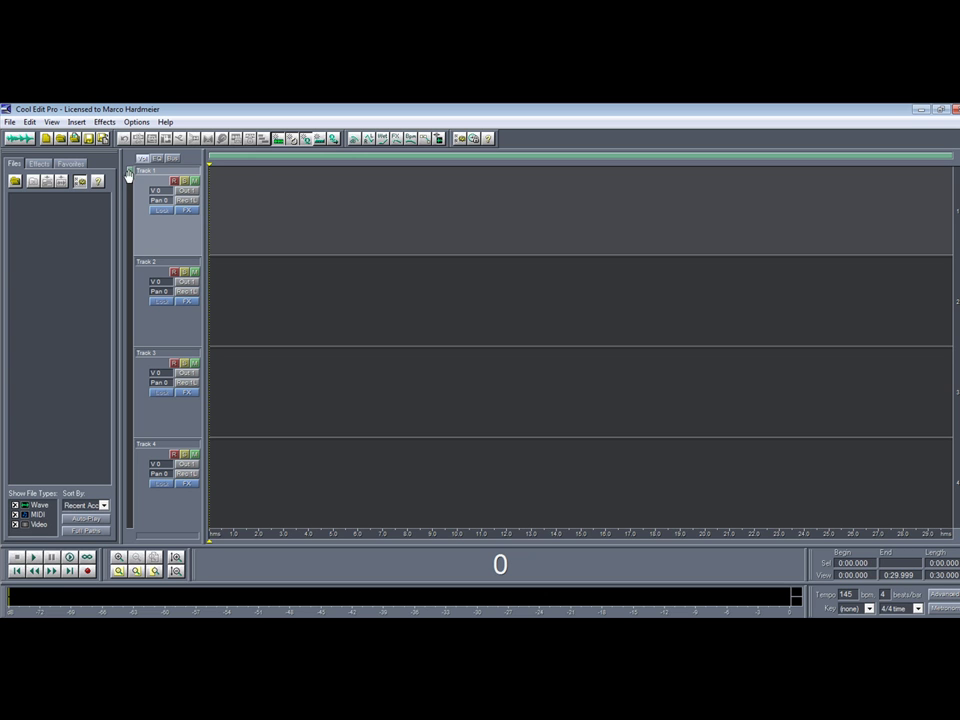
{"action": "mouse_move", "coordinate": [140, 176]}
{"action": "left_mouse_down"}
{"action": "mouse_move", "coordinate": [137, 212]}
{"action": "mouse_move", "coordinate": [137, 185]}
{"action": "mouse_move", "coordinate": [140, 198]}
{"action": "left_mouse_up"}
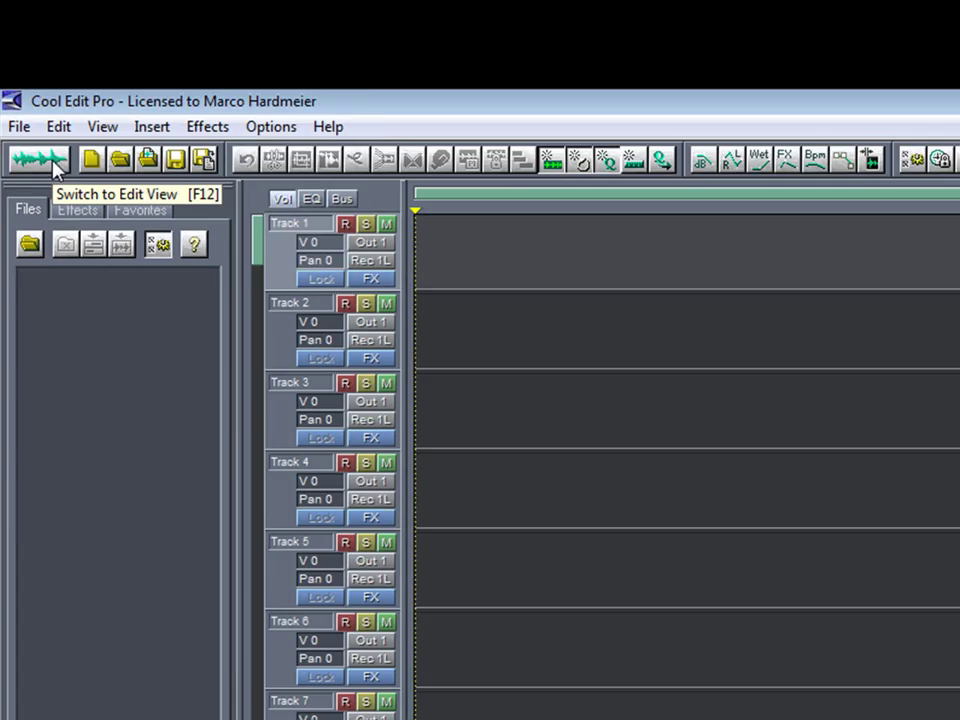
Switch back and forth between Edit View and the multitrack view to compare them, ending in multitrack
{"action": "left_click", "coordinate": [185, 285]}
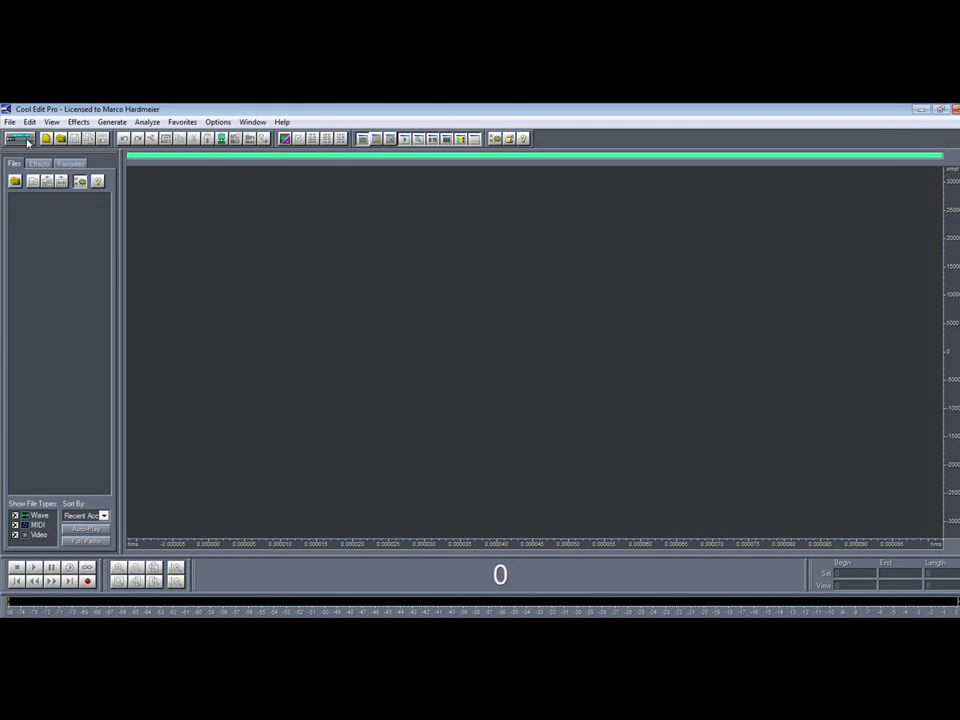
{"action": "left_click", "coordinate": [28, 142]}
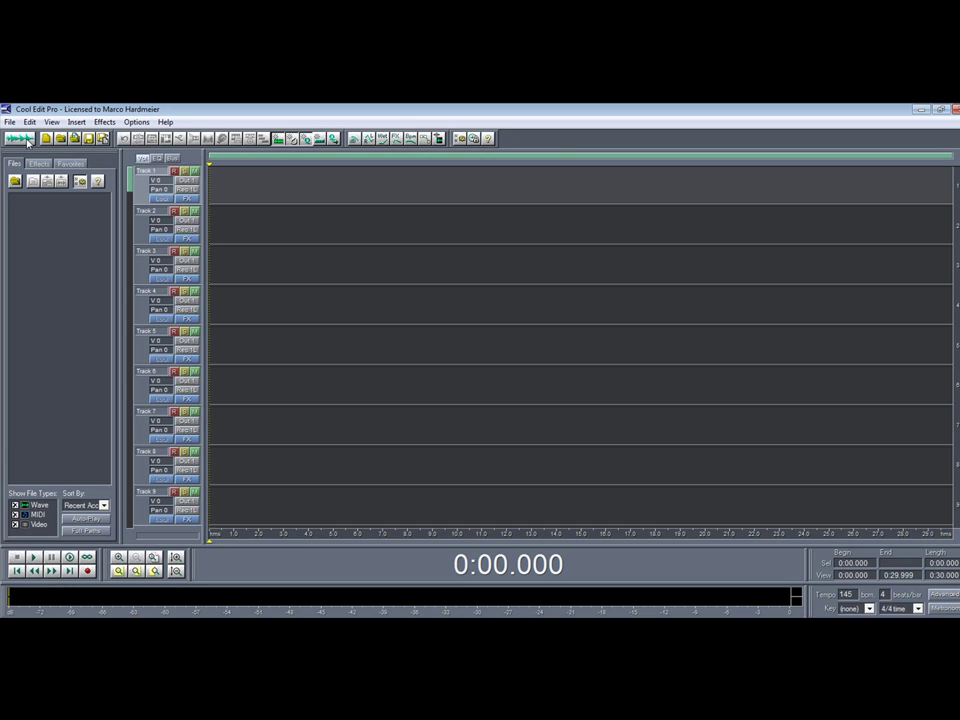
{"action": "left_click", "coordinate": [28, 141]}
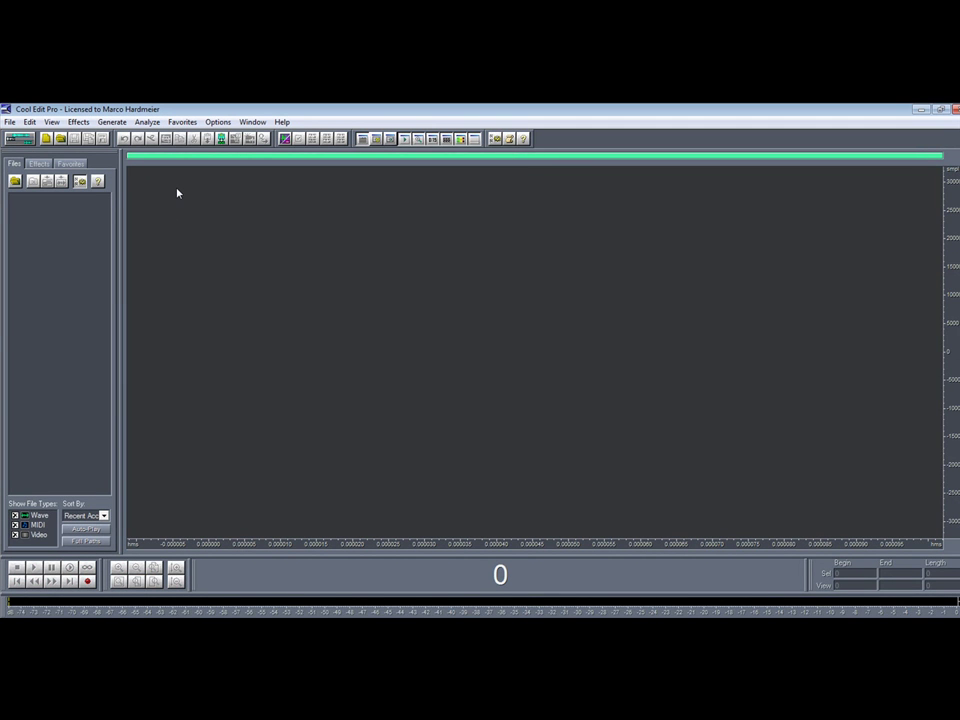
{"action": "left_click", "coordinate": [11, 142]}
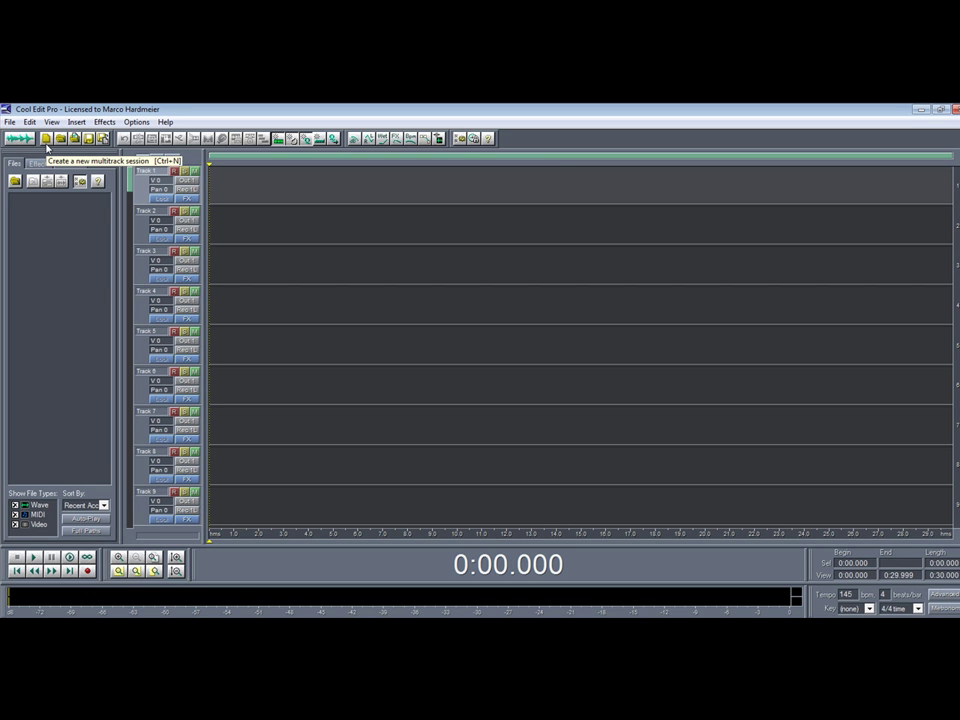
{"action": "key", "text": "F12"}
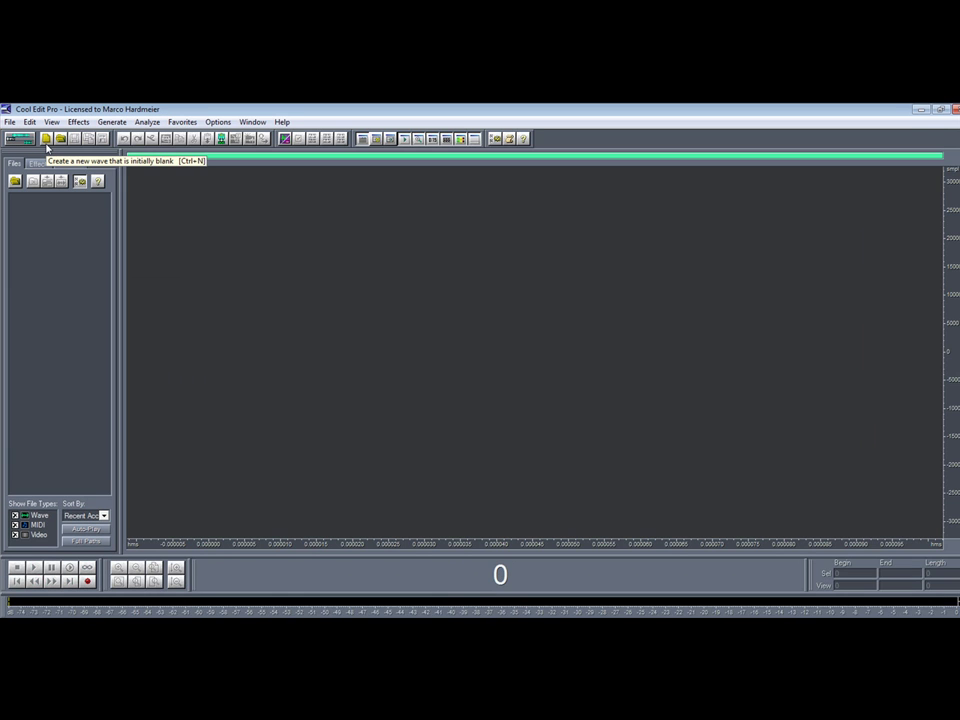
{"action": "key", "text": "F12"}
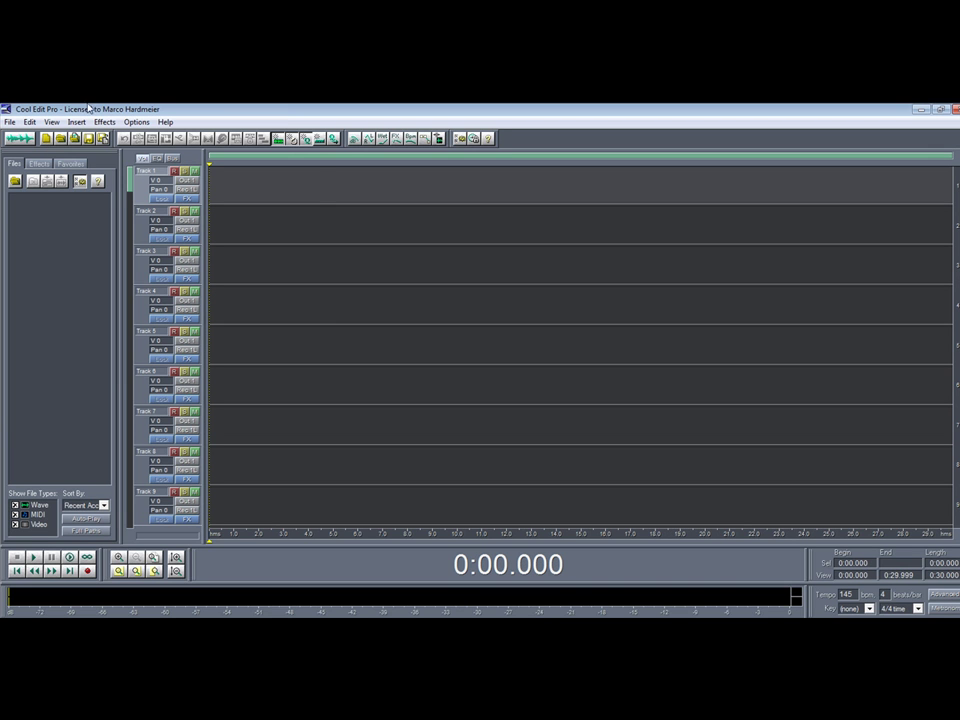
View the recording devices in the device order preferences, then close them without making changes
{"action": "left_click", "coordinate": [130, 123]}
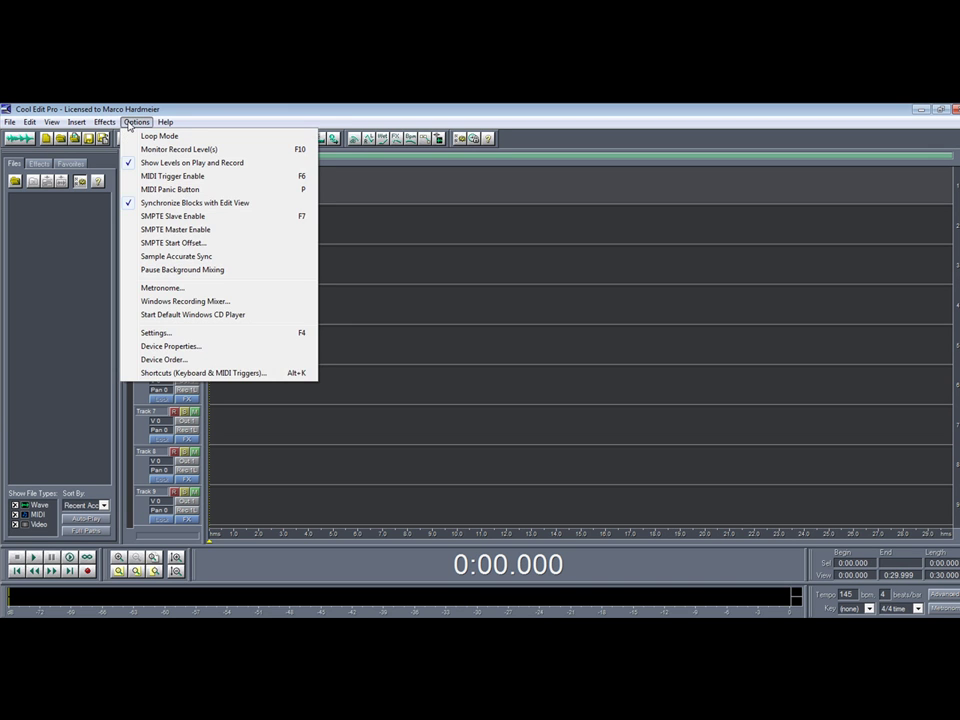
{"action": "left_click", "coordinate": [176, 361]}
{"action": "left_click", "coordinate": [430, 291]}
{"action": "left_click", "coordinate": [397, 292]}
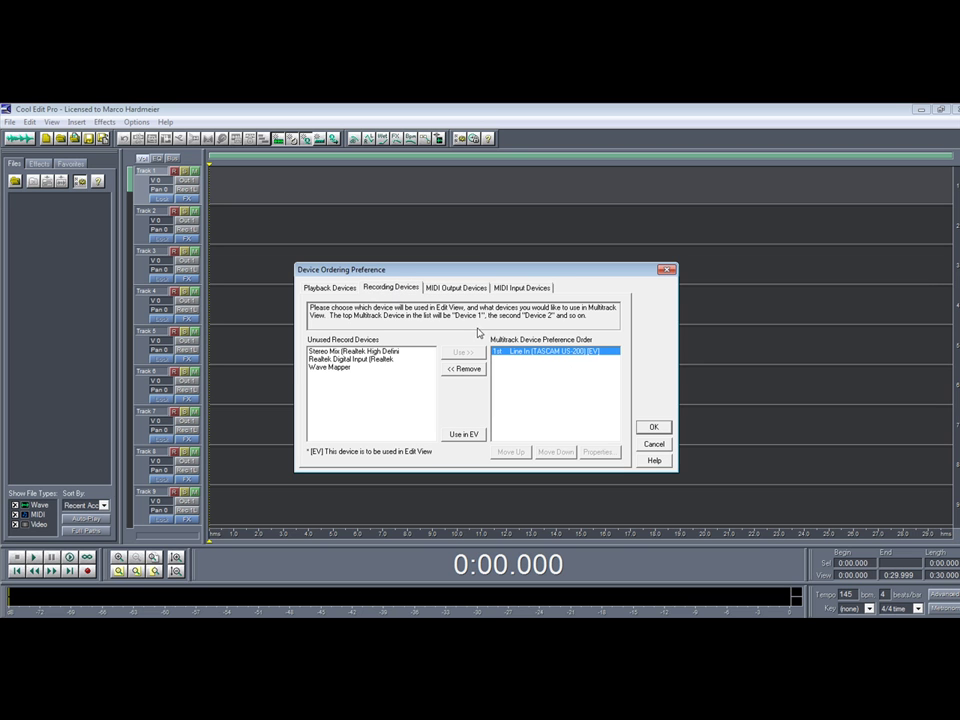
{"action": "left_click", "coordinate": [653, 446]}
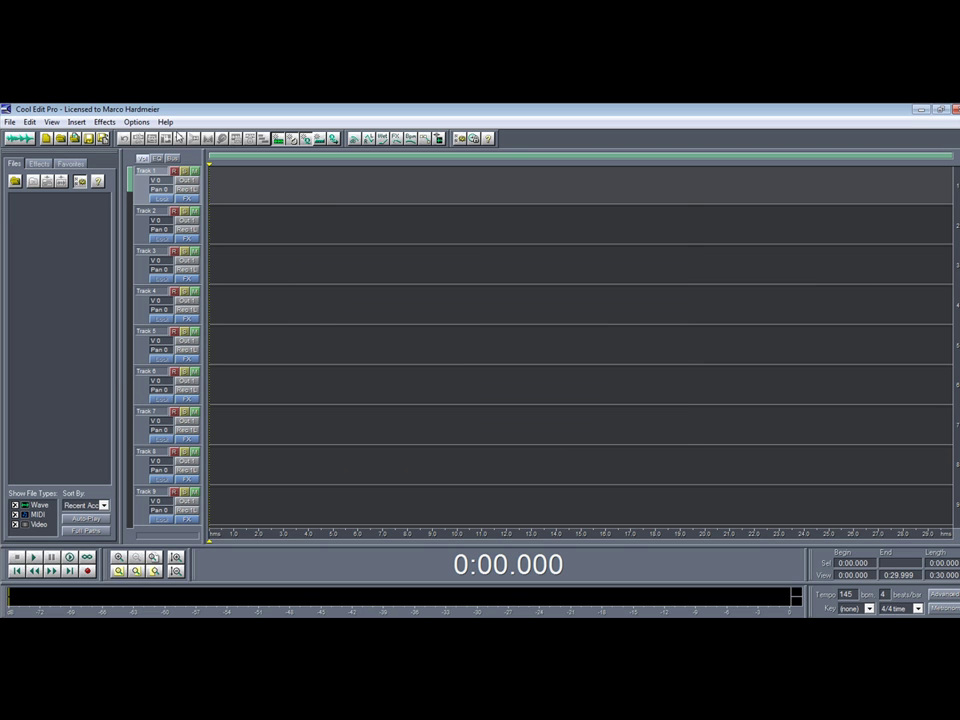
Reopen the recording device order preferences and select Line In (TASCAM US-200) in the multitrack preference order
{"action": "left_click", "coordinate": [135, 122]}
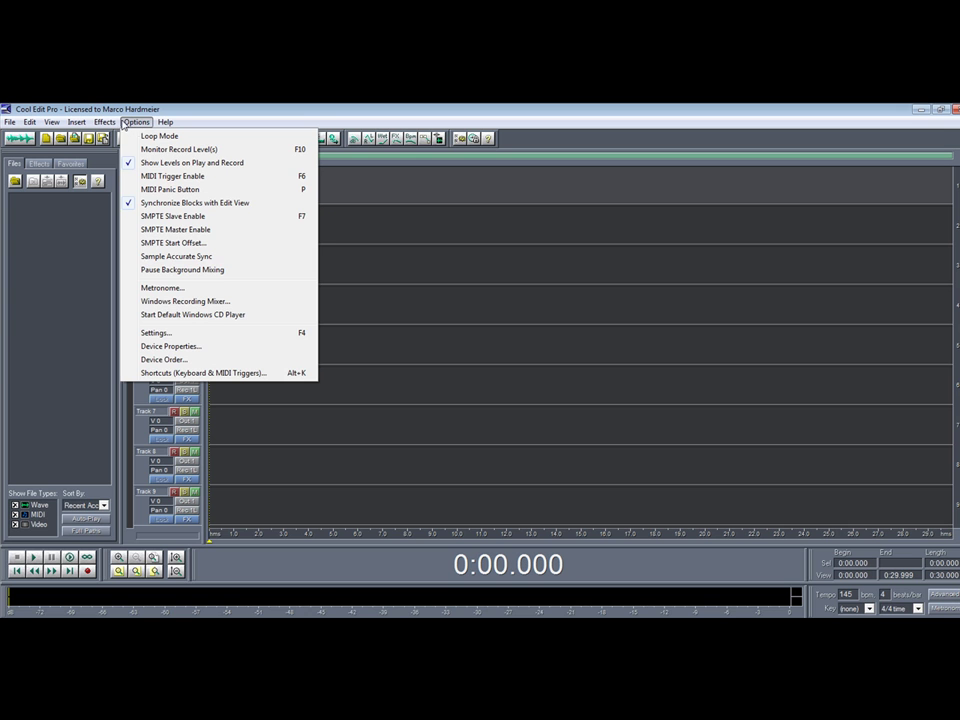
{"action": "left_click", "coordinate": [135, 122]}
{"action": "left_click", "coordinate": [135, 122]}
{"action": "left_click", "coordinate": [180, 360]}
{"action": "left_click", "coordinate": [527, 352]}
Add Realtek Digital Input and Wave Mapper to the multitrack recording device order
{"action": "left_click", "coordinate": [350, 359]}
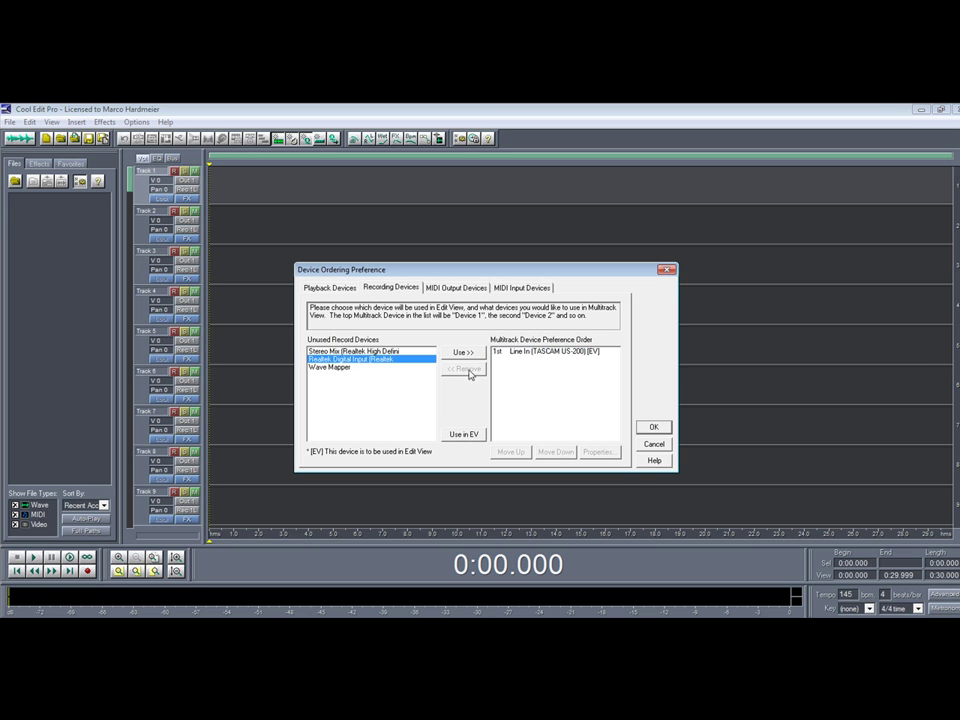
{"action": "left_click", "coordinate": [462, 352]}
{"action": "left_click", "coordinate": [366, 359]}
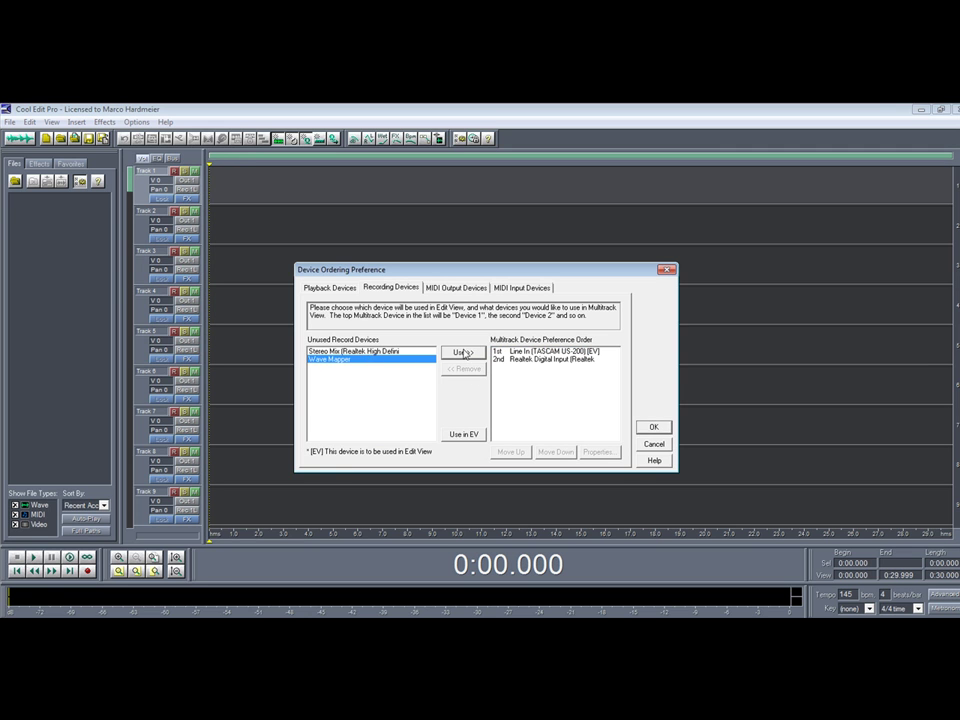
{"action": "left_click", "coordinate": [462, 352]}
Move Line In (TASCAM US-200) down to third place in the multitrack recording device order
{"action": "left_click", "coordinate": [530, 359]}
{"action": "left_click", "coordinate": [527, 351]}
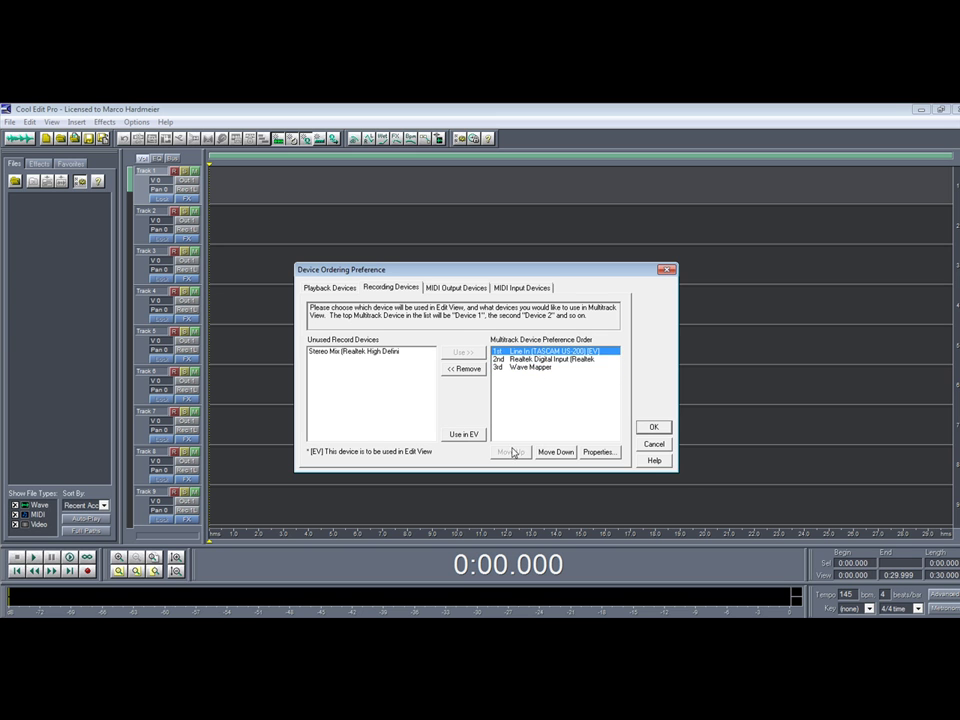
{"action": "left_click", "coordinate": [556, 452]}
{"action": "left_click", "coordinate": [556, 452]}
{"action": "left_click", "coordinate": [537, 352]}
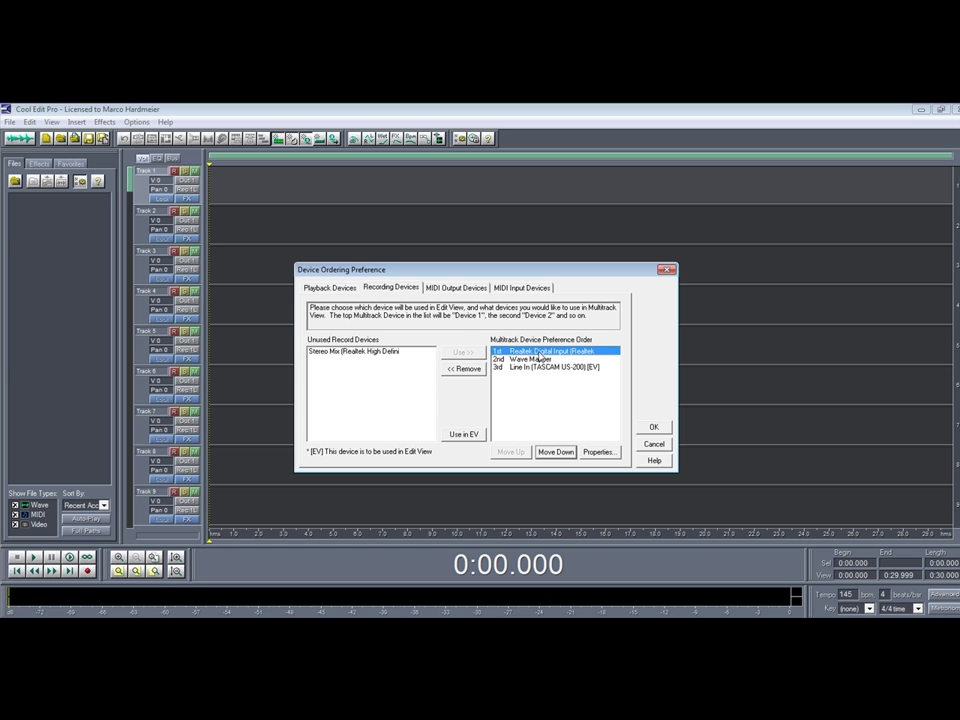
{"action": "left_click", "coordinate": [534, 368]}
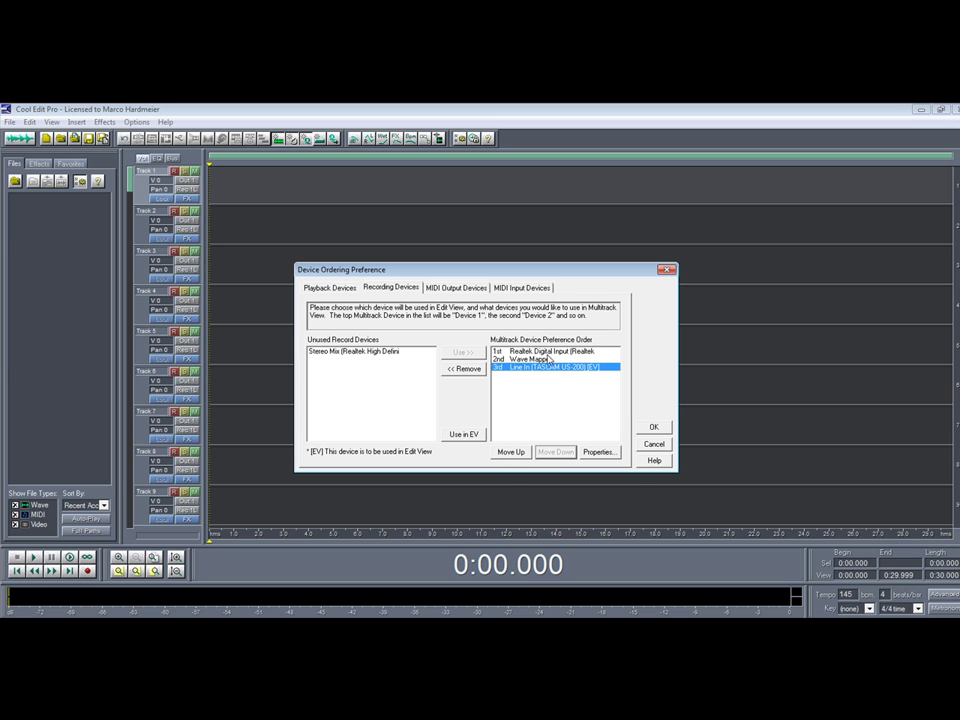
{"action": "left_click", "coordinate": [535, 359]}
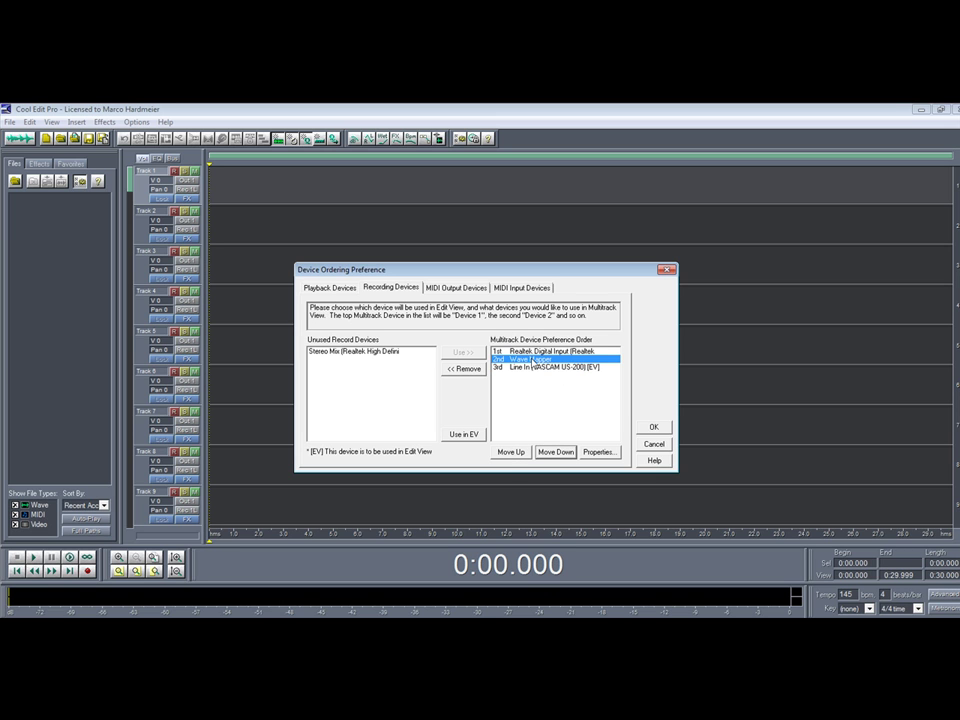
{"action": "left_click", "coordinate": [531, 367]}
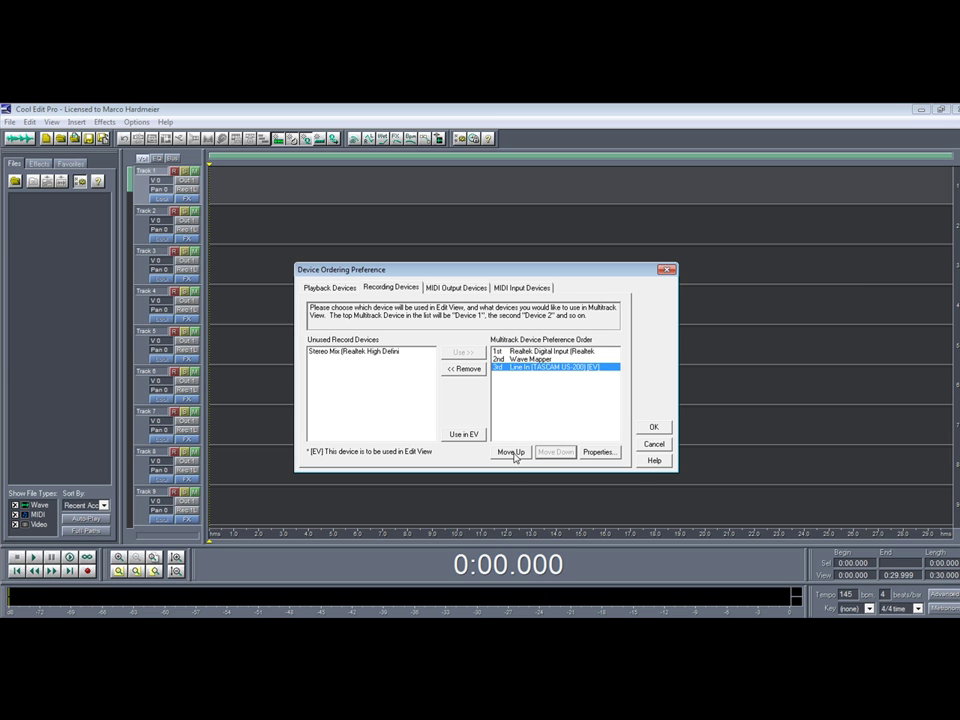
Remove Wave Mapper and Realtek Digital Input from the multitrack recording device order
{"action": "left_click", "coordinate": [535, 359]}
{"action": "left_click", "coordinate": [462, 371]}
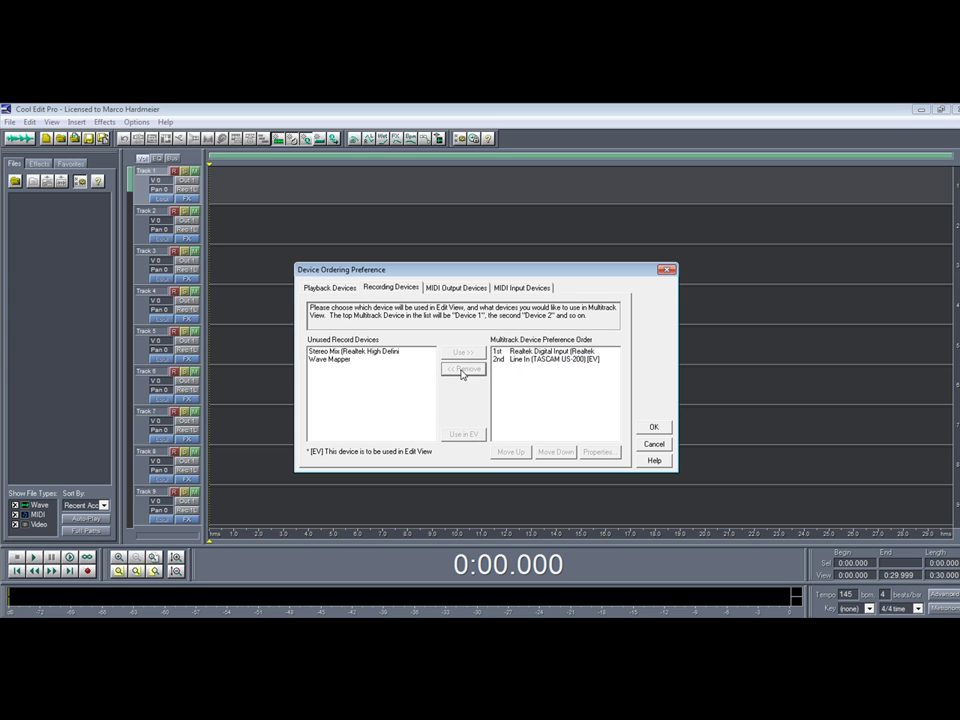
{"action": "left_click", "coordinate": [535, 351]}
{"action": "left_click", "coordinate": [463, 369]}
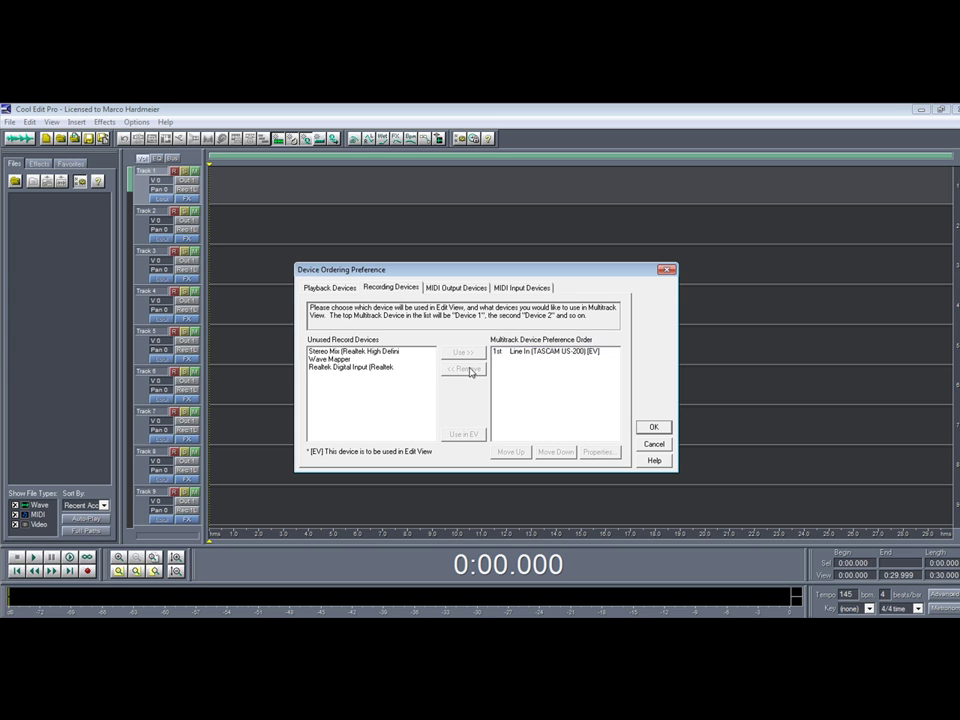
Set Line In (TASCAM US-200) as the recording device for Edit View and accept the device order
{"action": "left_click", "coordinate": [541, 353]}
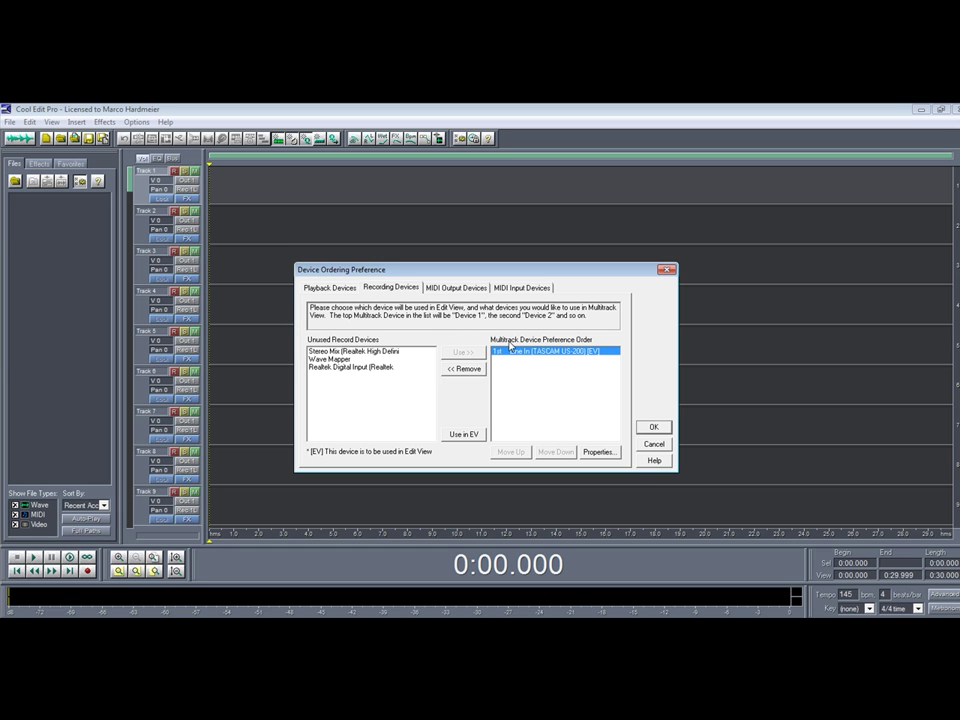
{"action": "left_click", "coordinate": [463, 436]}
{"action": "left_click", "coordinate": [654, 427]}
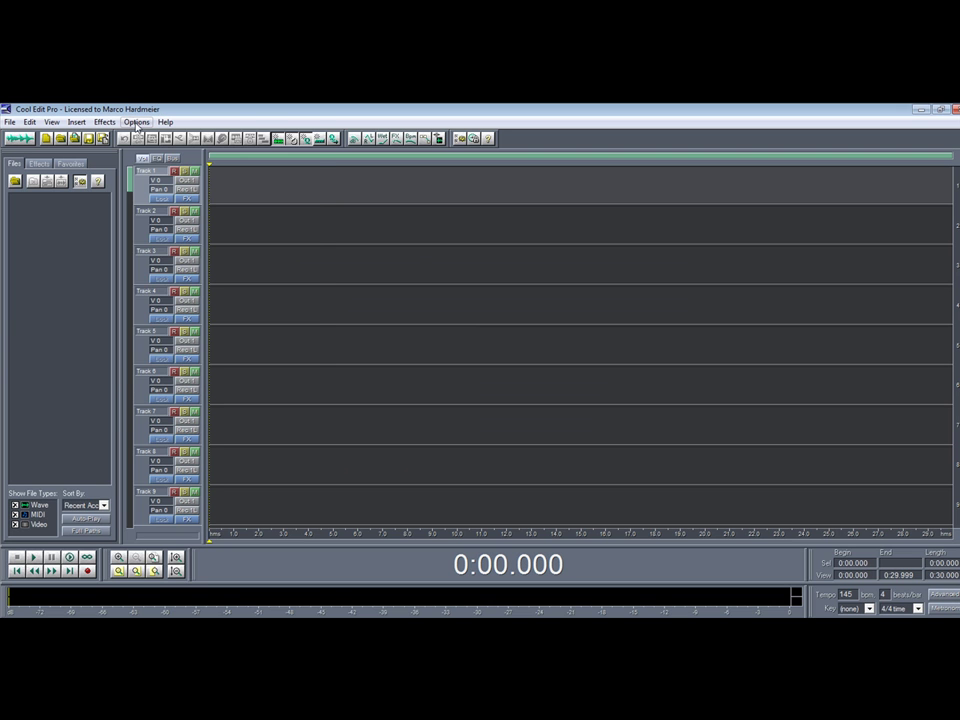
Review the General and Multitrack settings, including the mixdown and track record defaults, and close the settings
{"action": "left_click", "coordinate": [136, 122]}
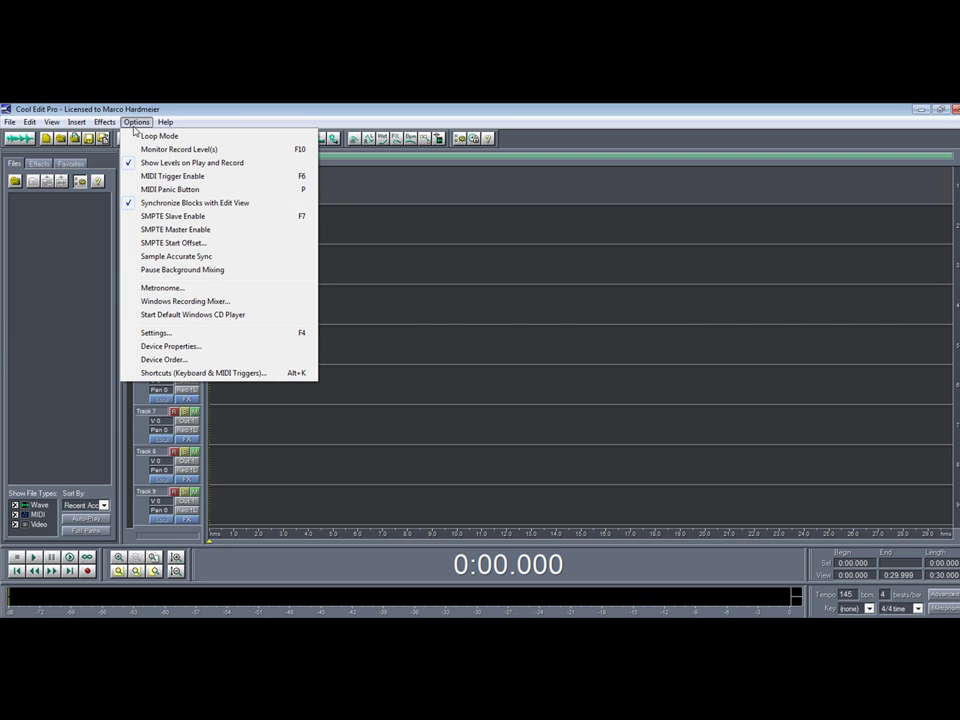
{"action": "left_click", "coordinate": [158, 332]}
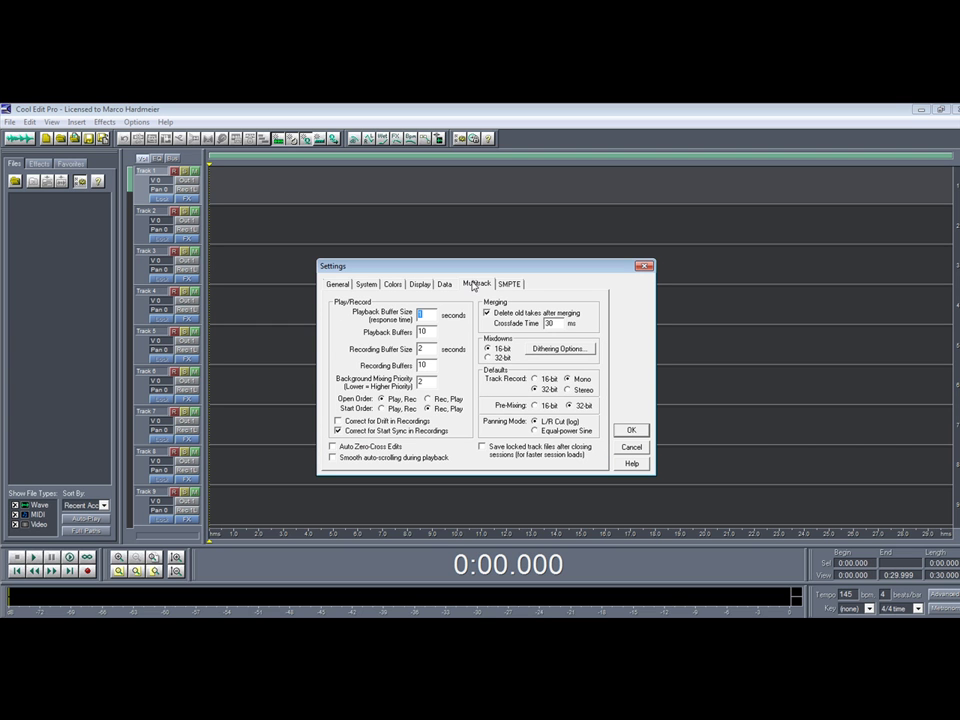
{"action": "left_click", "coordinate": [338, 284]}
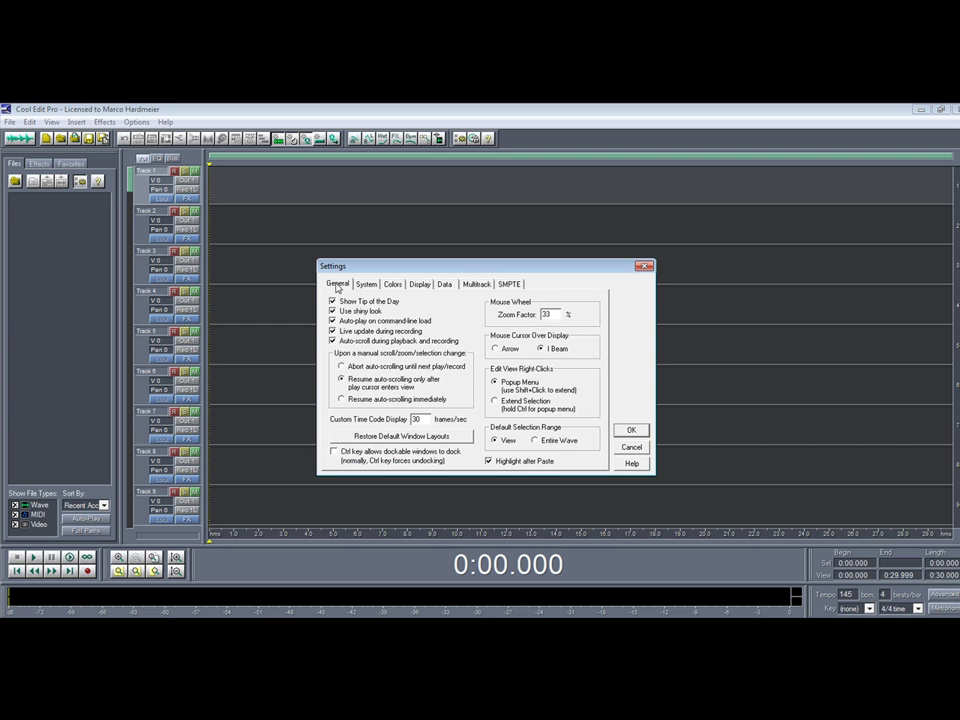
{"action": "left_click", "coordinate": [476, 284]}
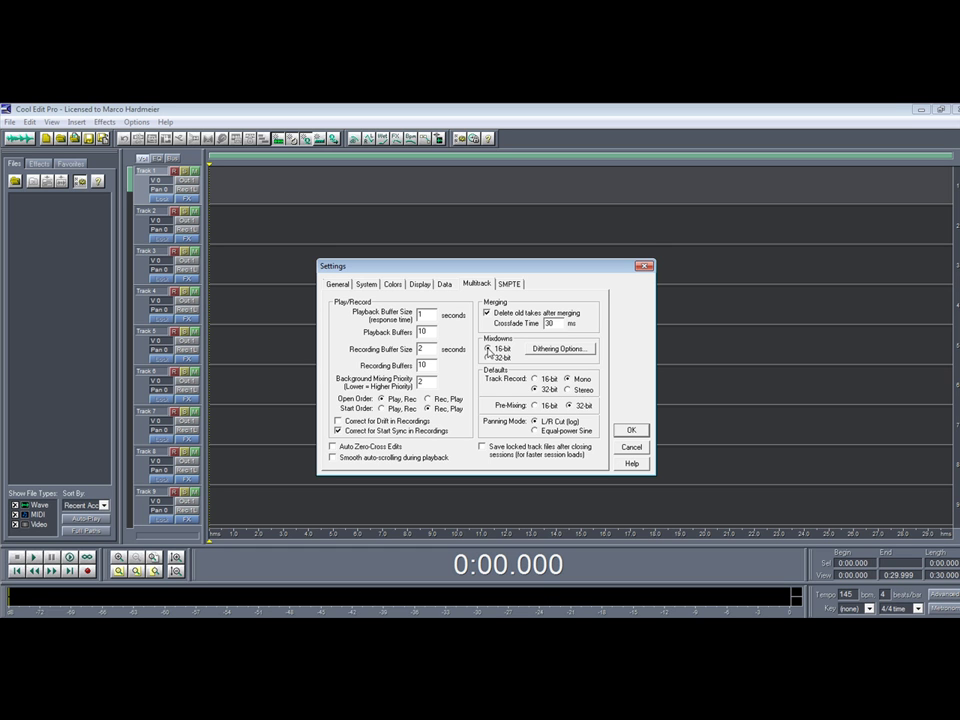
{"action": "left_click", "coordinate": [631, 432]}
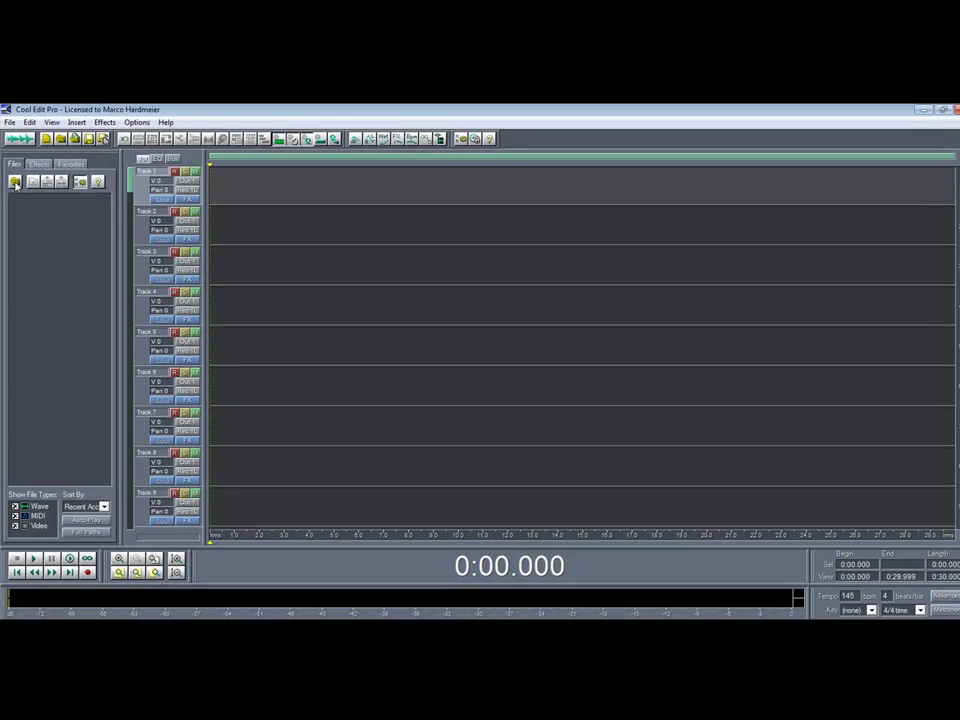
Open the MP3 file B.A.D. - Sick Bounce4_3 from the Desktop so it is listed among the session's files
{"action": "left_click", "coordinate": [15, 183]}
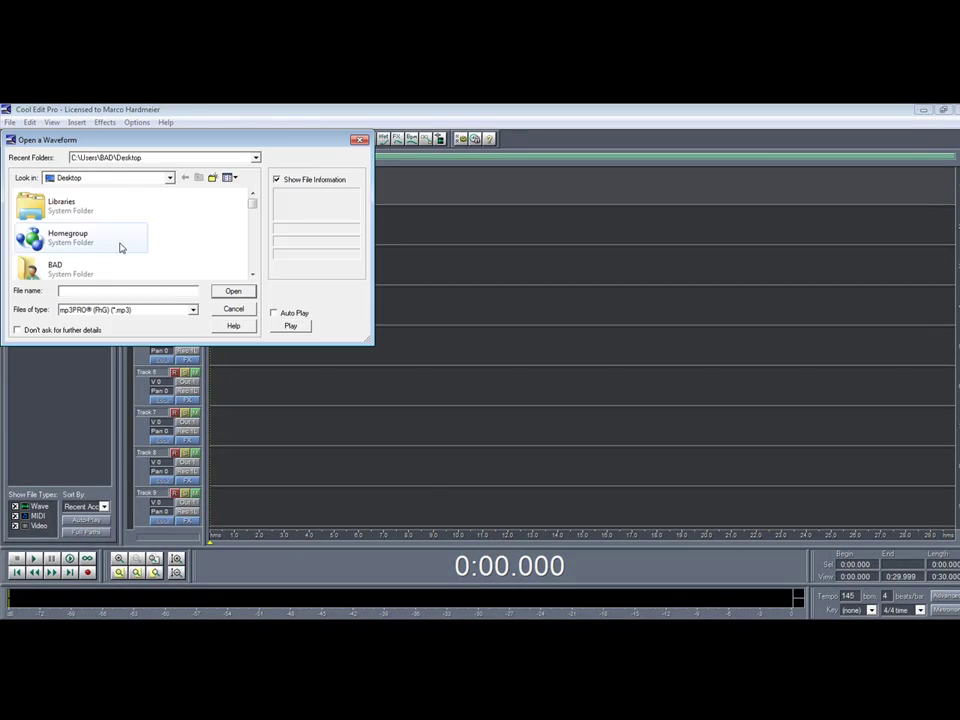
{"action": "scroll", "coordinate": [112, 255], "scroll_direction": "down", "scroll_amount": 10}
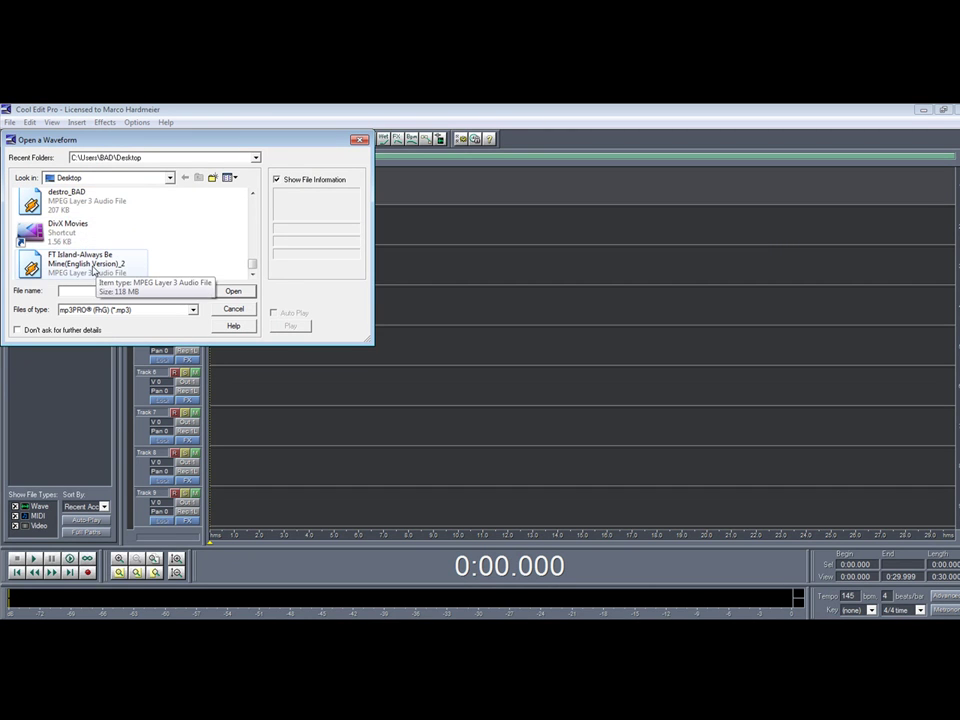
{"action": "scroll", "coordinate": [75, 250], "scroll_direction": "up", "scroll_amount": 3}
{"action": "scroll", "coordinate": [78, 250], "scroll_direction": "down", "scroll_amount": 3}
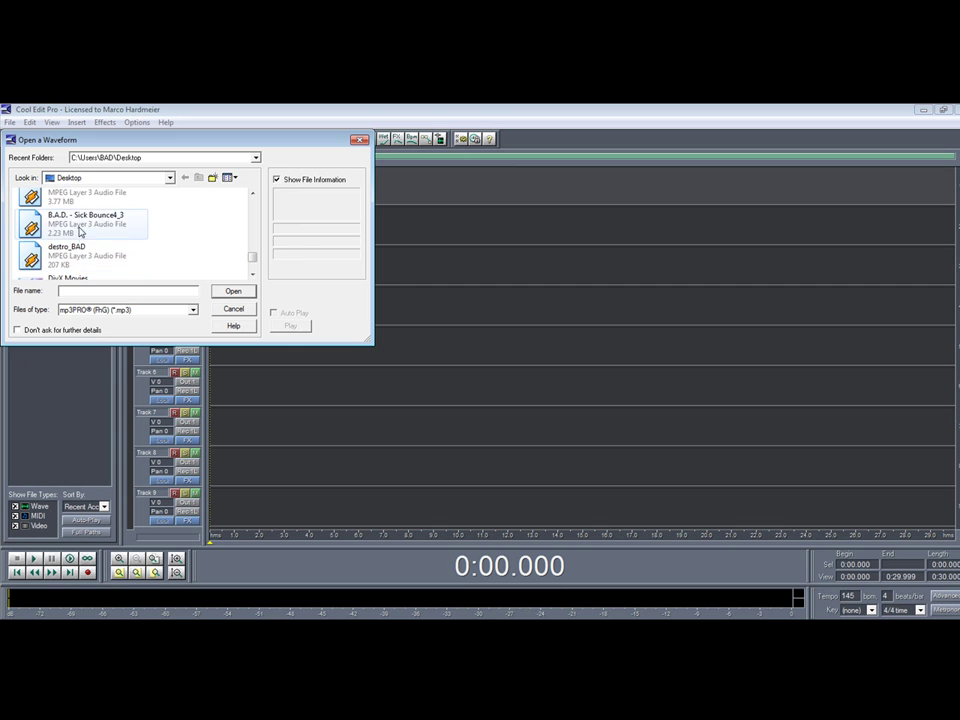
{"action": "left_click", "coordinate": [80, 220]}
{"action": "left_click", "coordinate": [233, 291]}
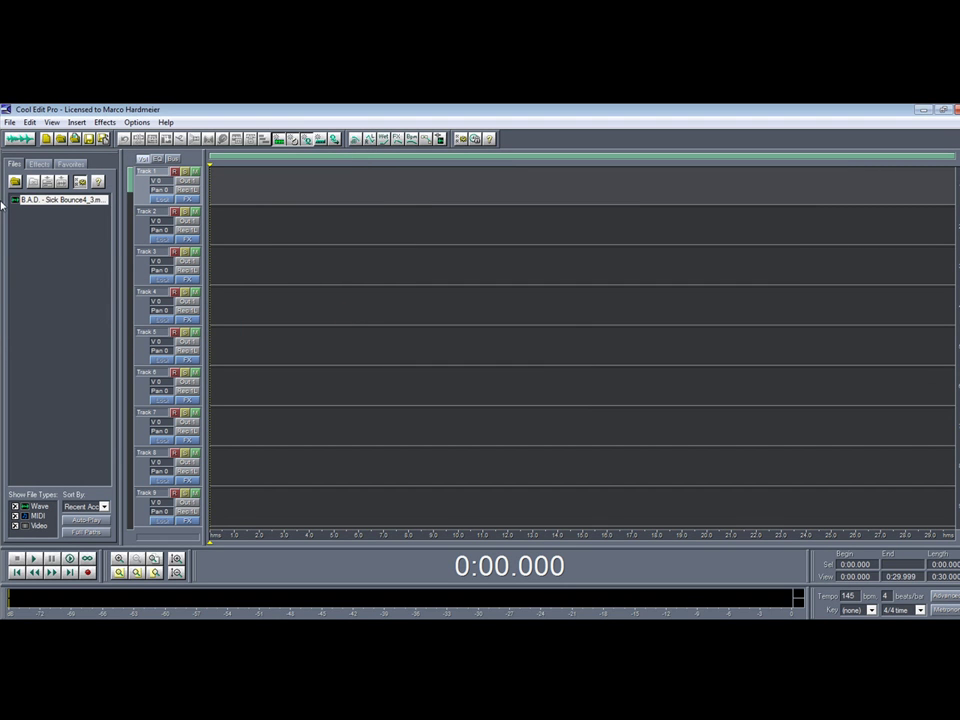
Insert the opened Sick Bounce MP3 into Track 1 and place the playback cursor at about 0:07.4
{"action": "right_click", "coordinate": [53, 205]}
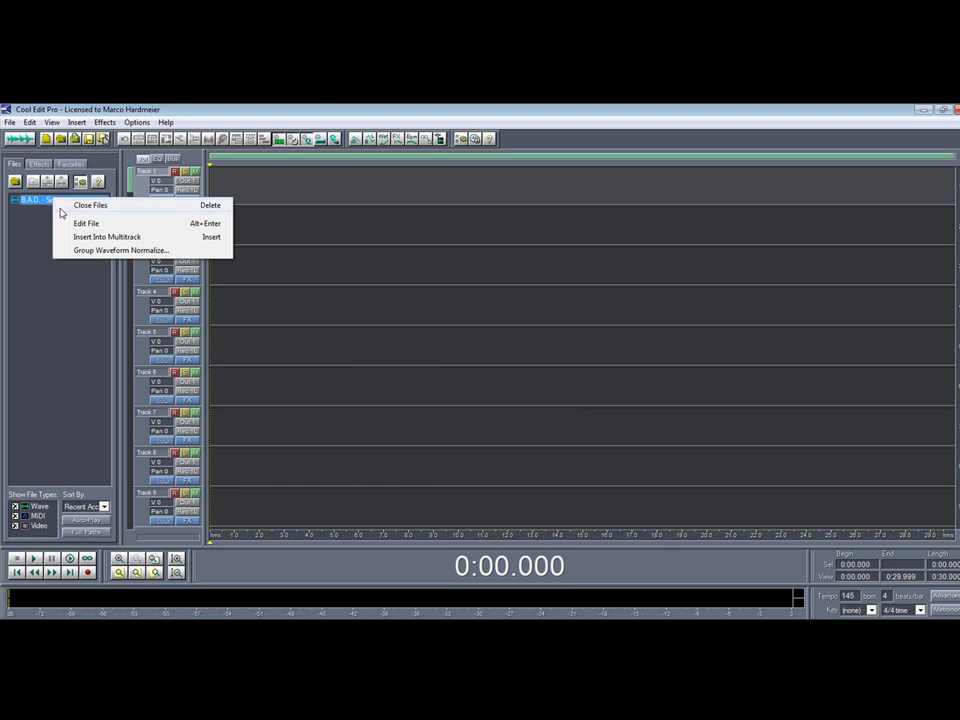
{"action": "left_click", "coordinate": [100, 237]}
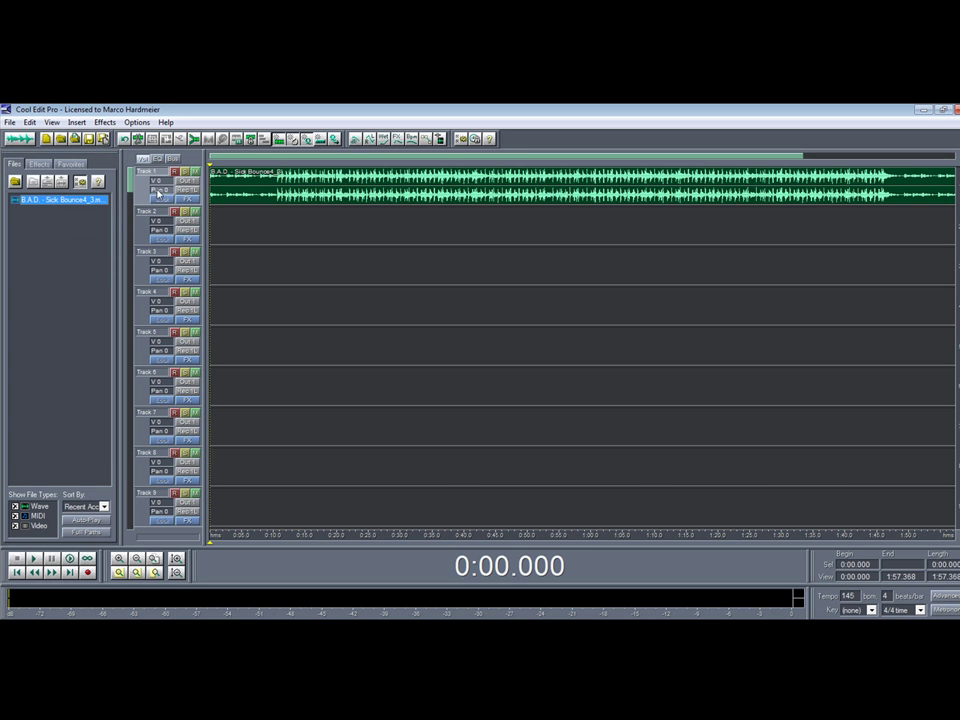
{"action": "left_click", "coordinate": [257, 187]}
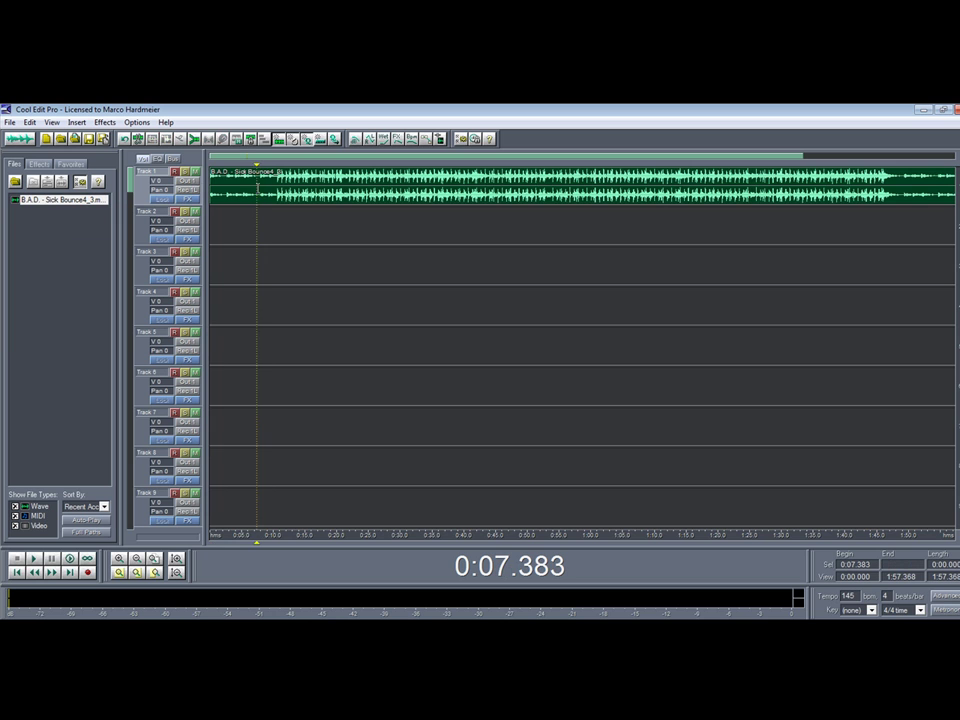
Return the playback cursor to the start of the session, at 0:00.000
{"action": "scroll", "coordinate": [257, 187], "scroll_direction": "down", "scroll_amount": 1}
{"action": "left_click", "coordinate": [261, 190]}
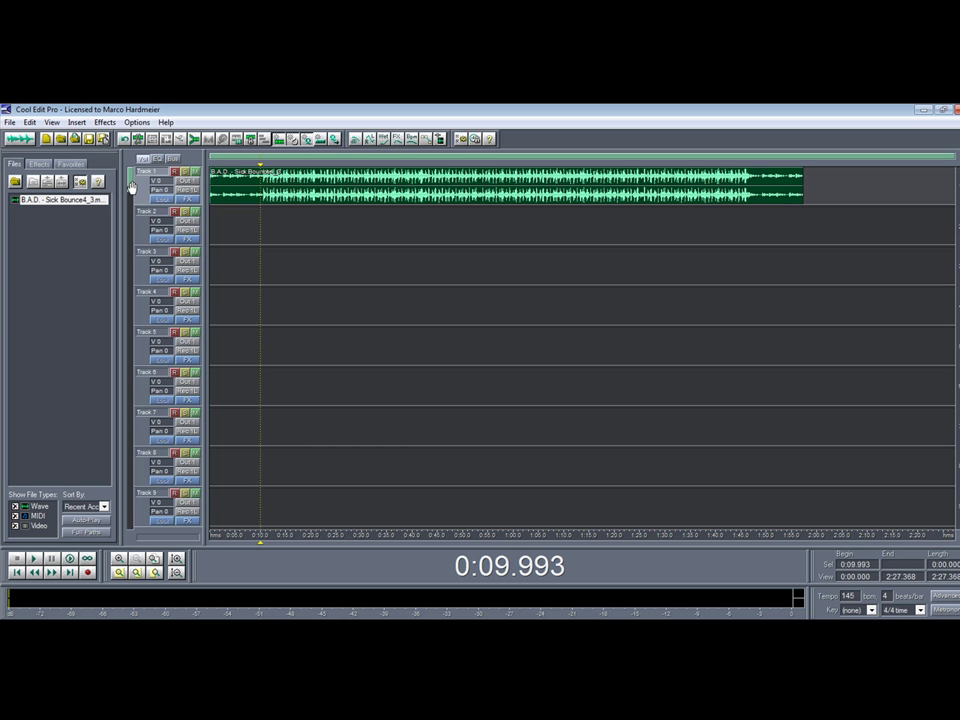
{"action": "left_click_drag", "start_coordinate": [131, 187], "coordinate": [131, 165]}
{"action": "key", "text": "Home"}
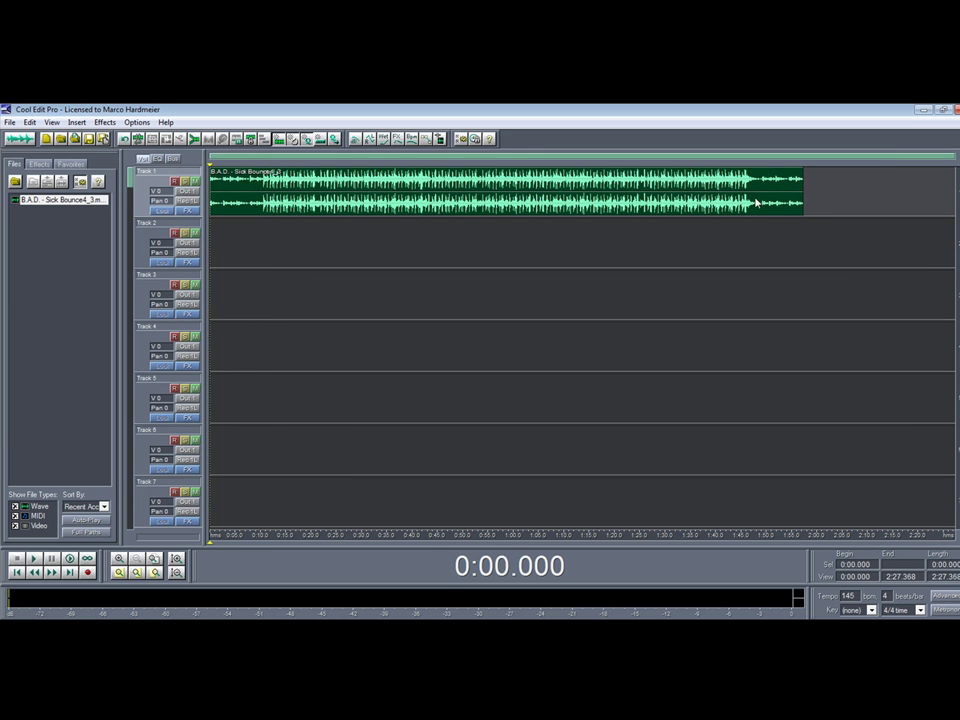
{"action": "key", "text": "End"}
{"action": "key", "text": "Home"}
Arm Track 2 for recording with its solo switched off, and record a take of about 11 seconds over the beat
{"action": "left_click", "coordinate": [175, 234]}
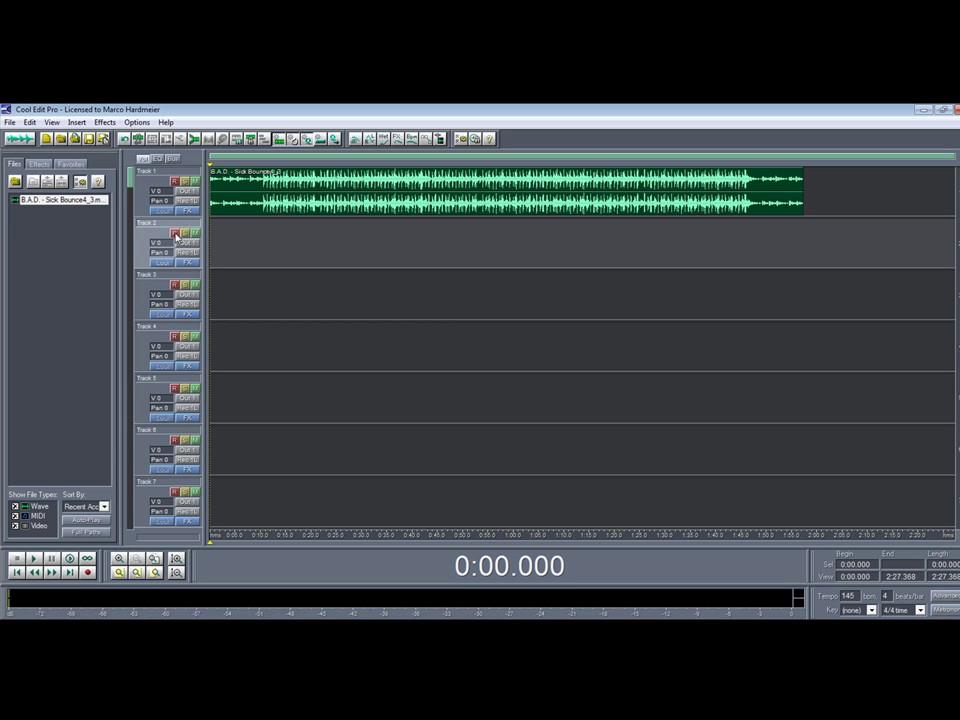
{"action": "left_click", "coordinate": [184, 234]}
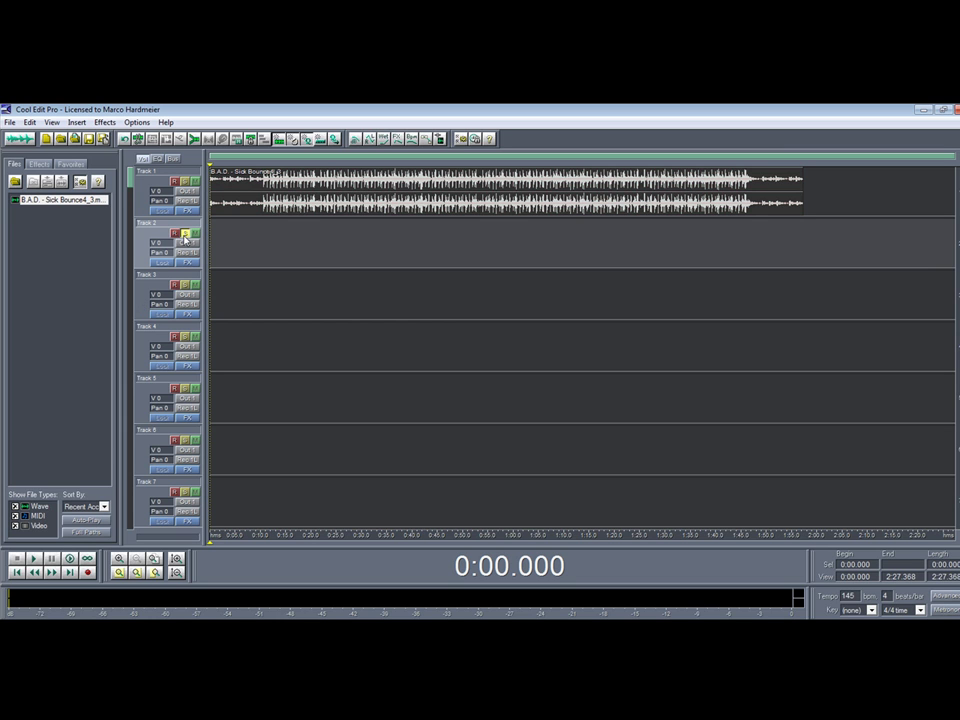
{"action": "left_click", "coordinate": [245, 231]}
{"action": "left_click", "coordinate": [212, 240]}
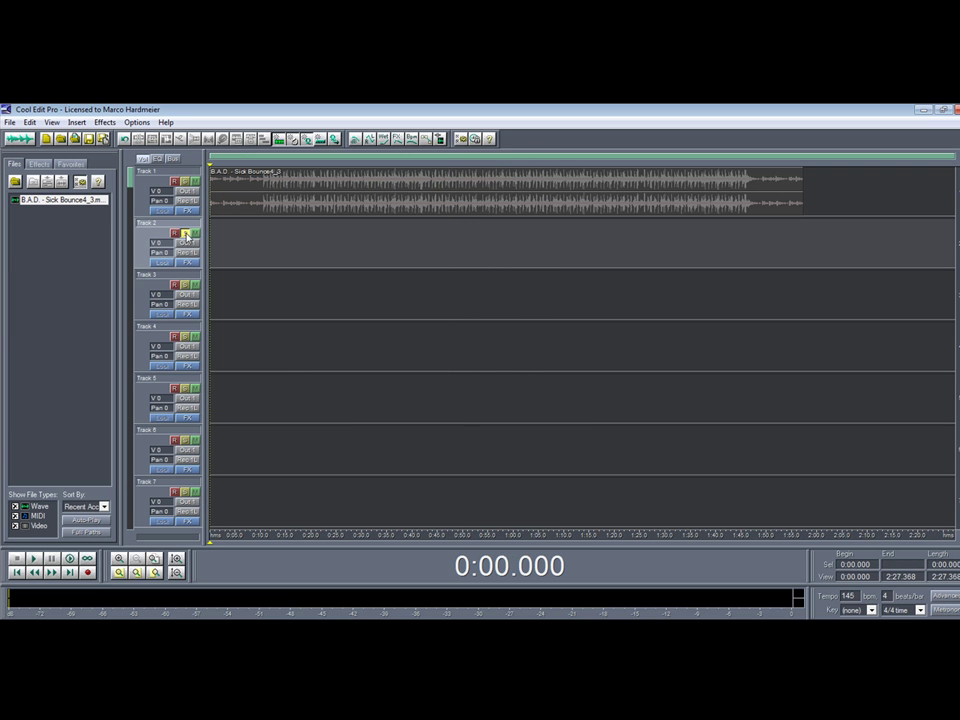
{"action": "left_click", "coordinate": [184, 234]}
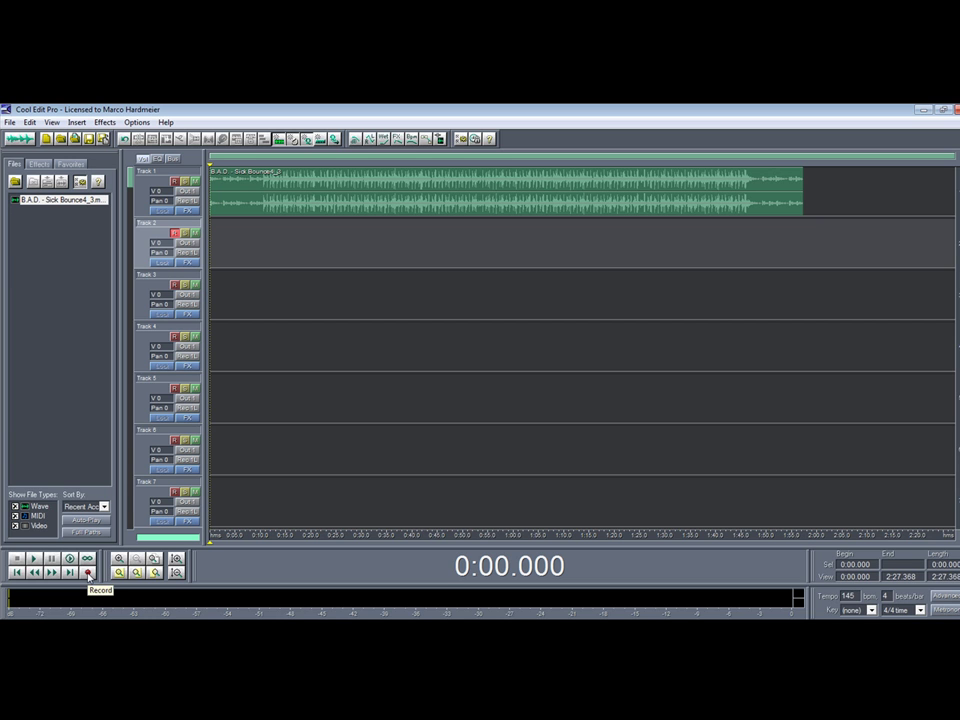
{"action": "left_click", "coordinate": [88, 573]}
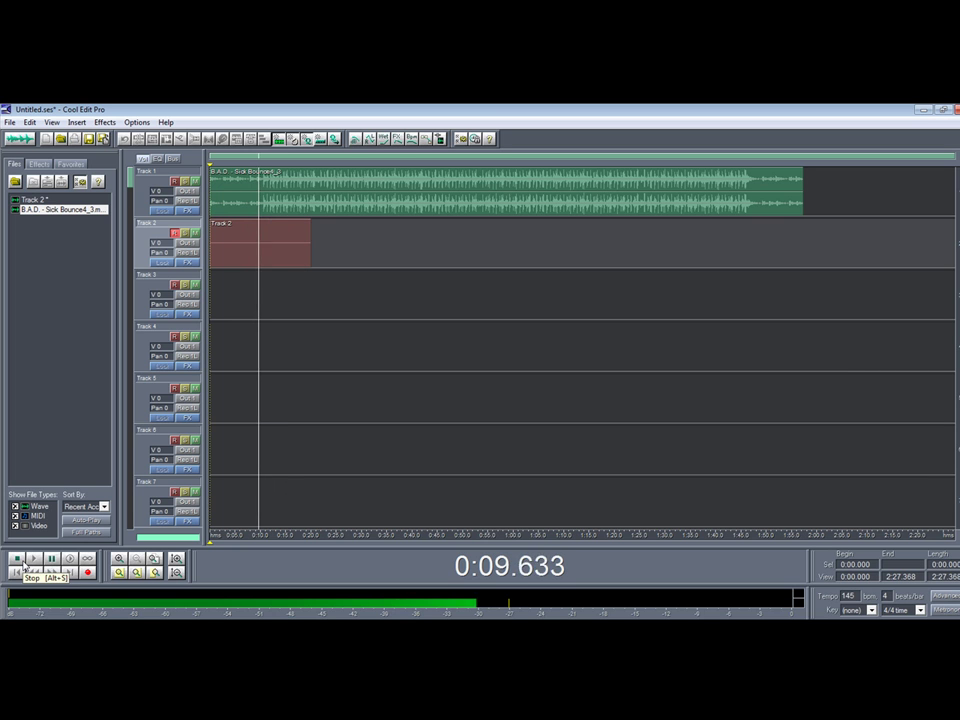
{"action": "left_click", "coordinate": [20, 562]}
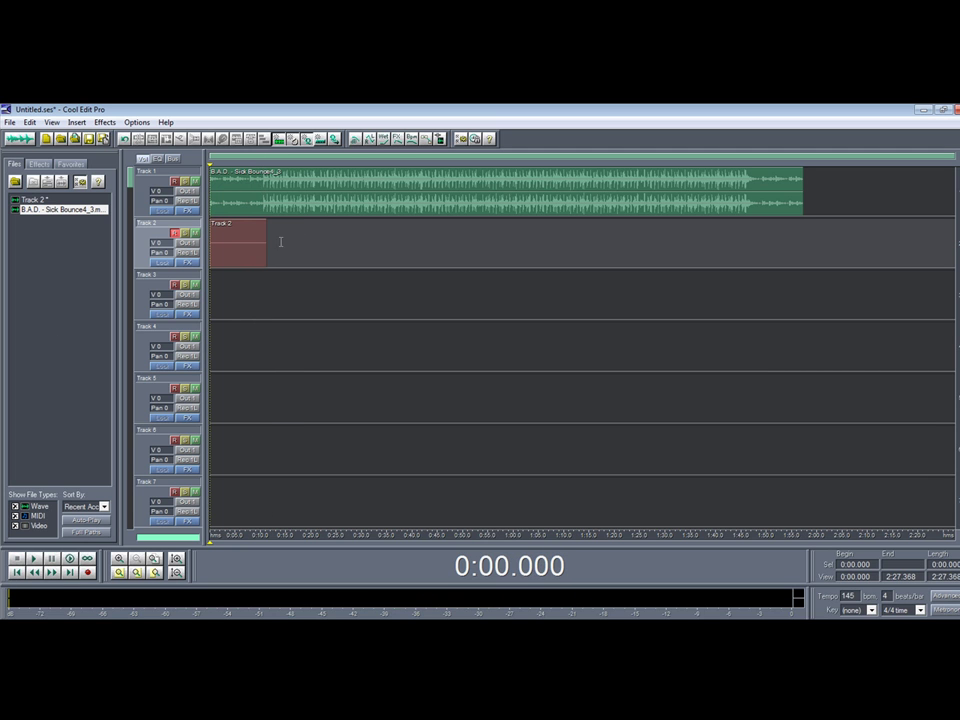
Arm Track 3 for recording and record a take of about 8.5 seconds on it from the session start
{"action": "left_click", "coordinate": [174, 234]}
{"action": "key", "text": "Down"}
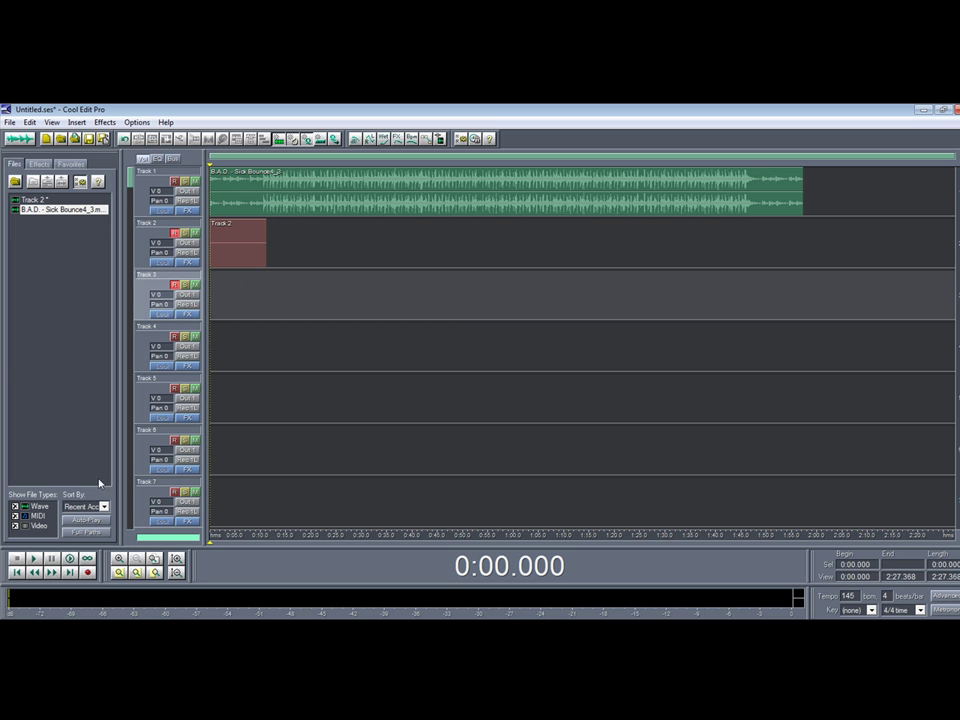
{"action": "left_click", "coordinate": [87, 572]}
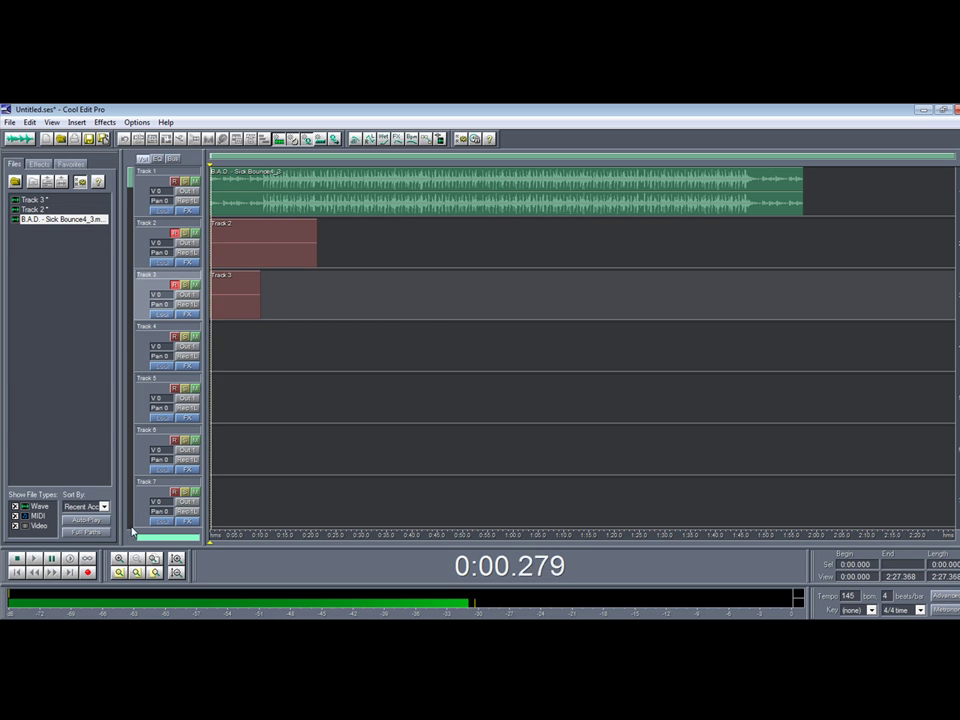
{"action": "left_click_drag", "start_coordinate": [216, 240], "coordinate": [308, 240]}
{"action": "left_click", "coordinate": [220, 244]}
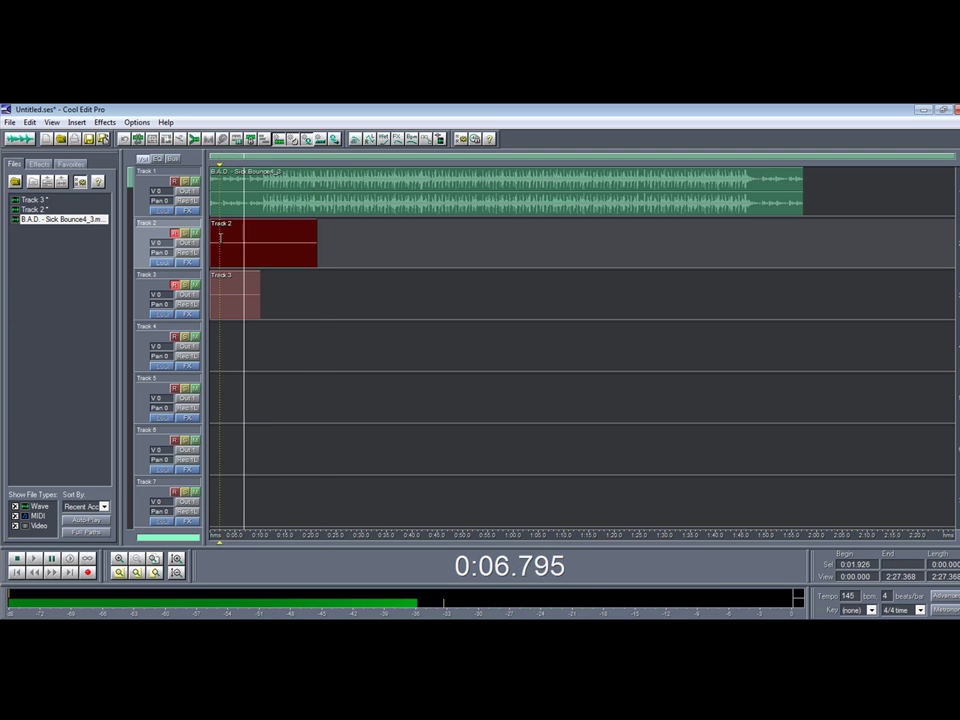
{"action": "key", "text": "space"}
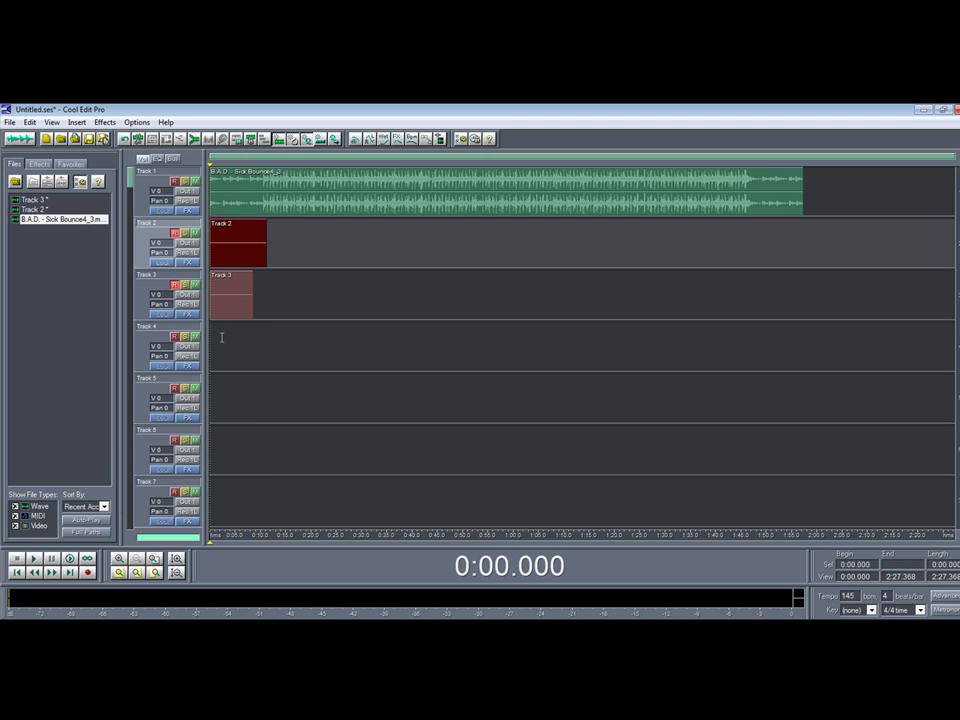
Disarm Tracks 2 and 3, arm Track 4, and record a very short take on it
{"action": "left_click", "coordinate": [148, 223]}
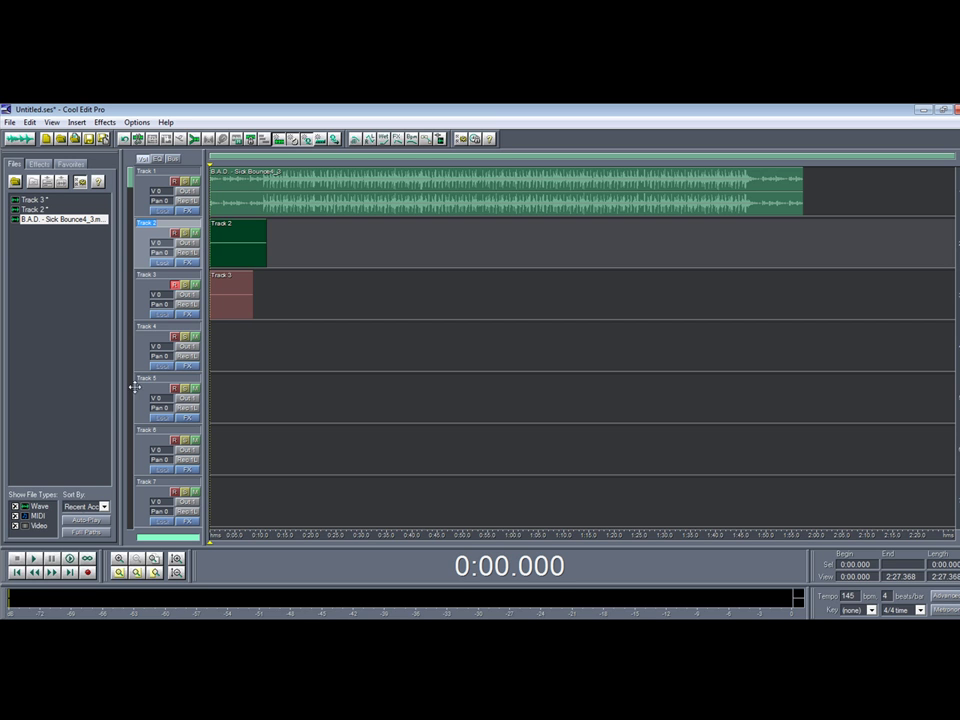
{"action": "left_click", "coordinate": [34, 559]}
{"action": "left_click", "coordinate": [16, 558]}
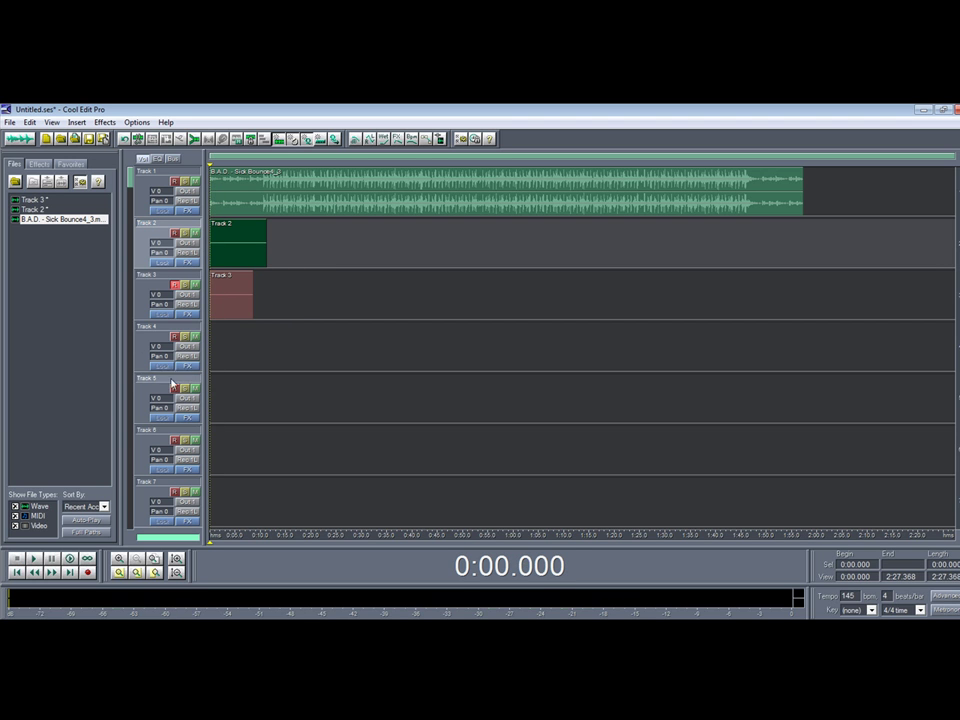
{"action": "left_click", "coordinate": [177, 291]}
{"action": "left_click", "coordinate": [174, 336]}
{"action": "left_click", "coordinate": [88, 572]}
{"action": "key", "text": "space"}
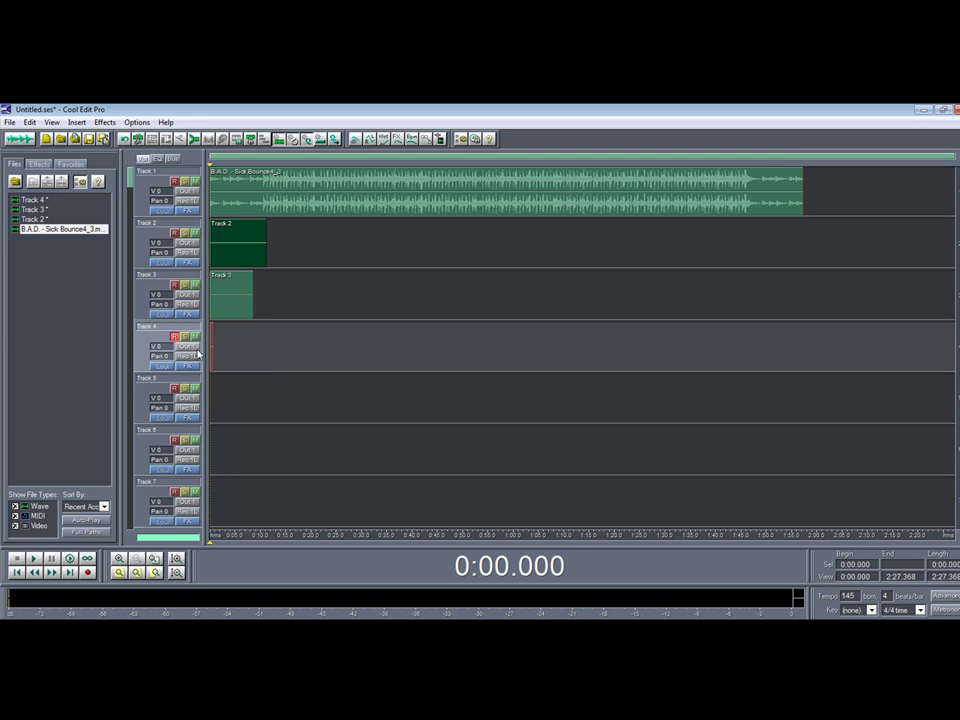
Examine the block options for the short Track 4 clip without applying any, and keep that clip selected
{"action": "left_click", "coordinate": [212, 335]}
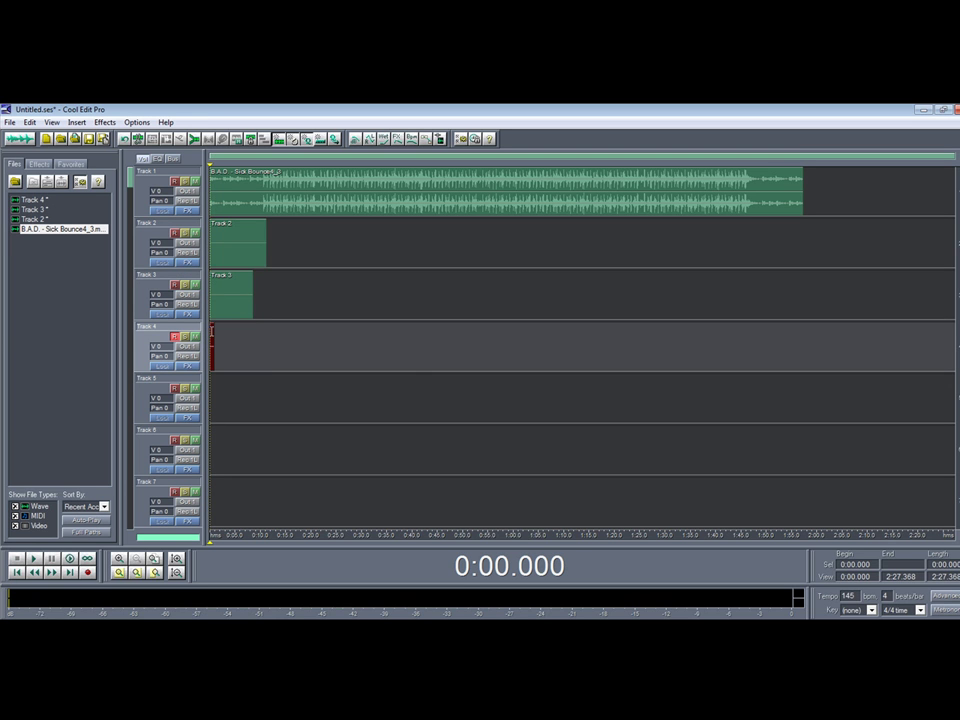
{"action": "right_click", "coordinate": [211, 335]}
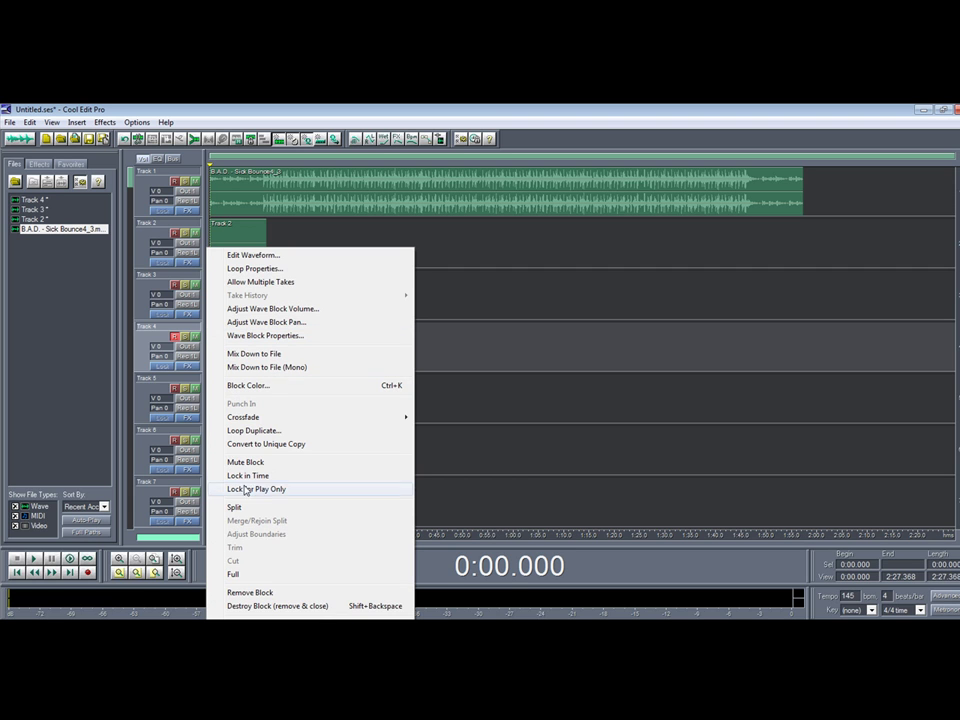
{"action": "left_click", "coordinate": [237, 228]}
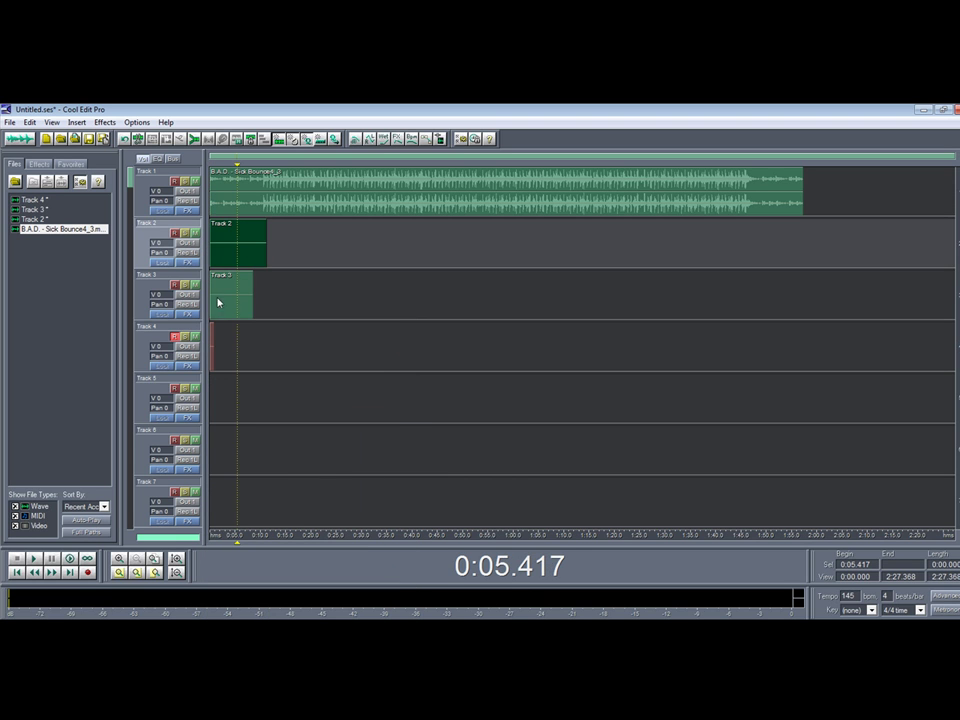
{"action": "left_click", "coordinate": [212, 346]}
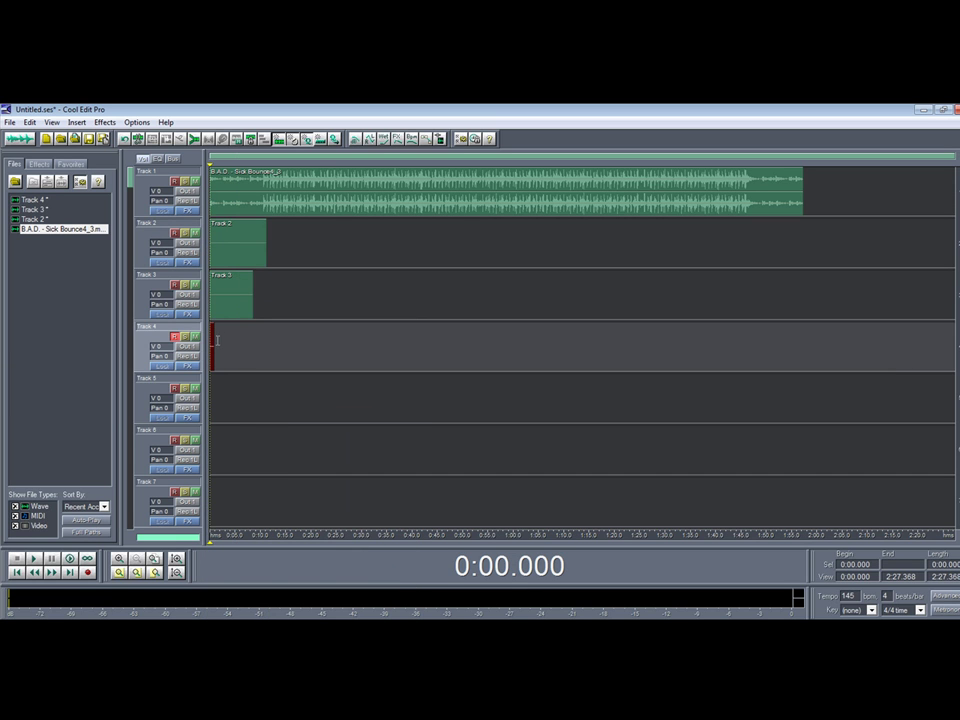
Start saving the session under a new name, and create a Prueba Grabacion folder on the Desktop as its location
{"action": "left_click", "coordinate": [9, 122]}
{"action": "left_click", "coordinate": [9, 124]}
{"action": "left_click", "coordinate": [10, 124]}
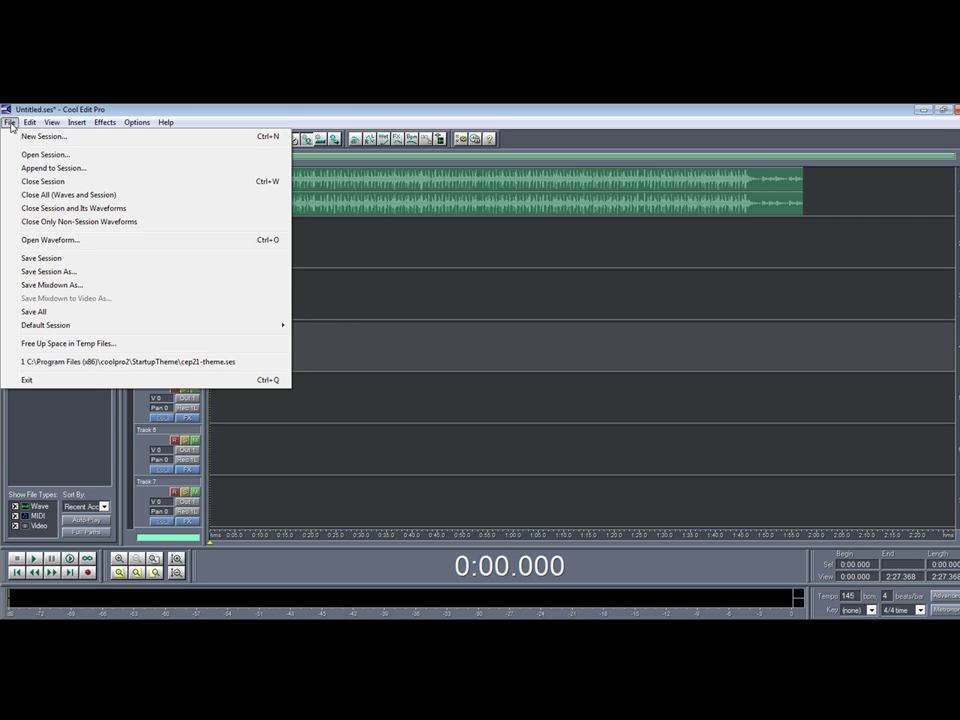
{"action": "left_click", "coordinate": [10, 124]}
{"action": "left_click", "coordinate": [10, 124]}
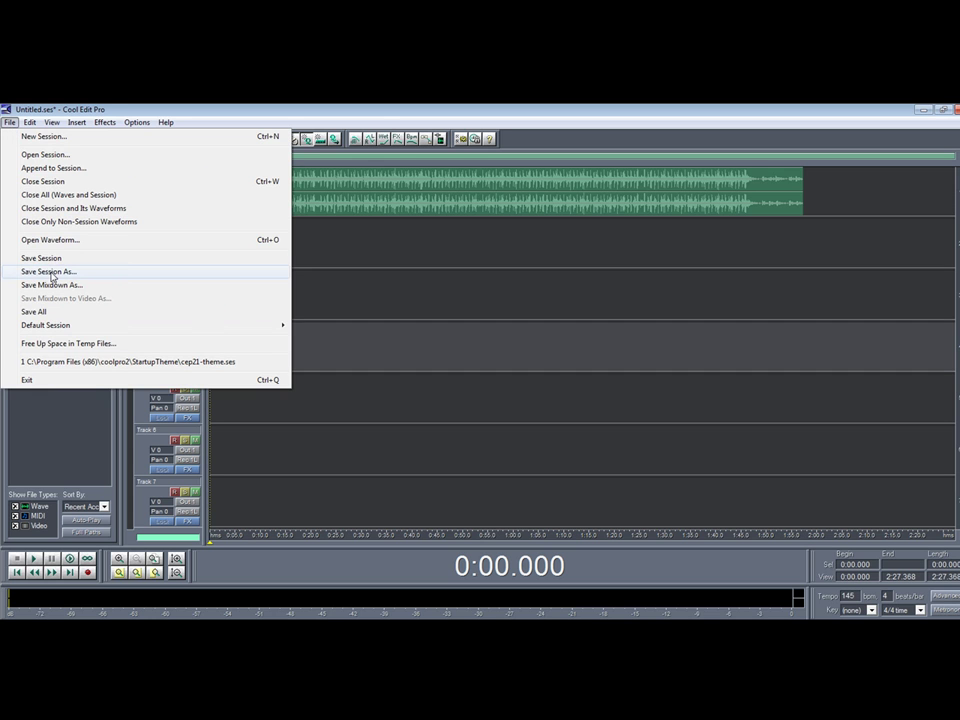
{"action": "left_click", "coordinate": [52, 273]}
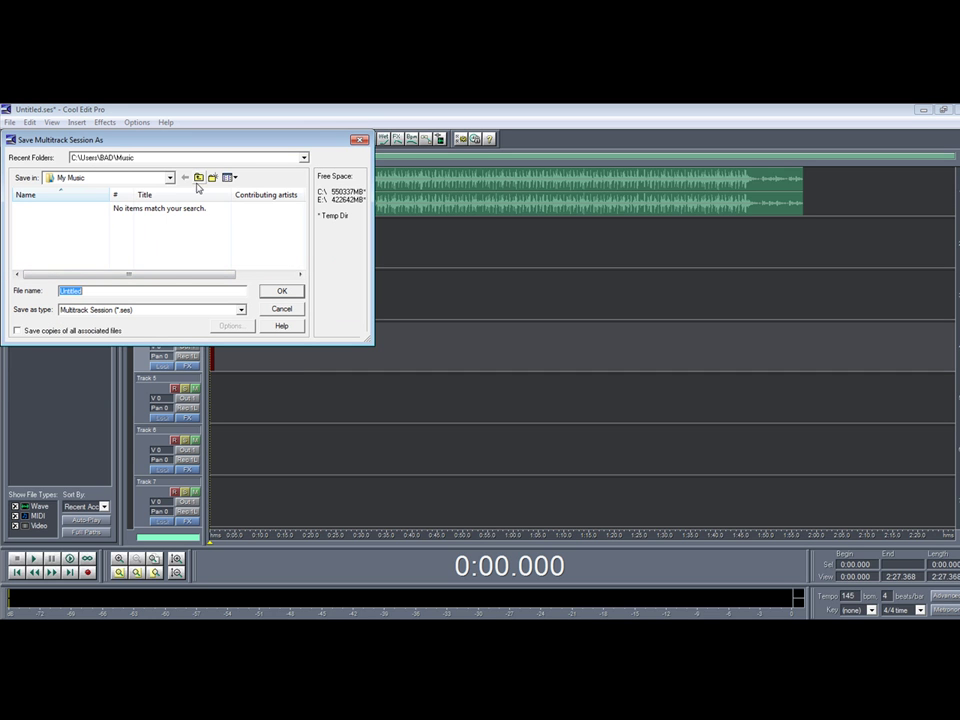
{"action": "left_click", "coordinate": [171, 178]}
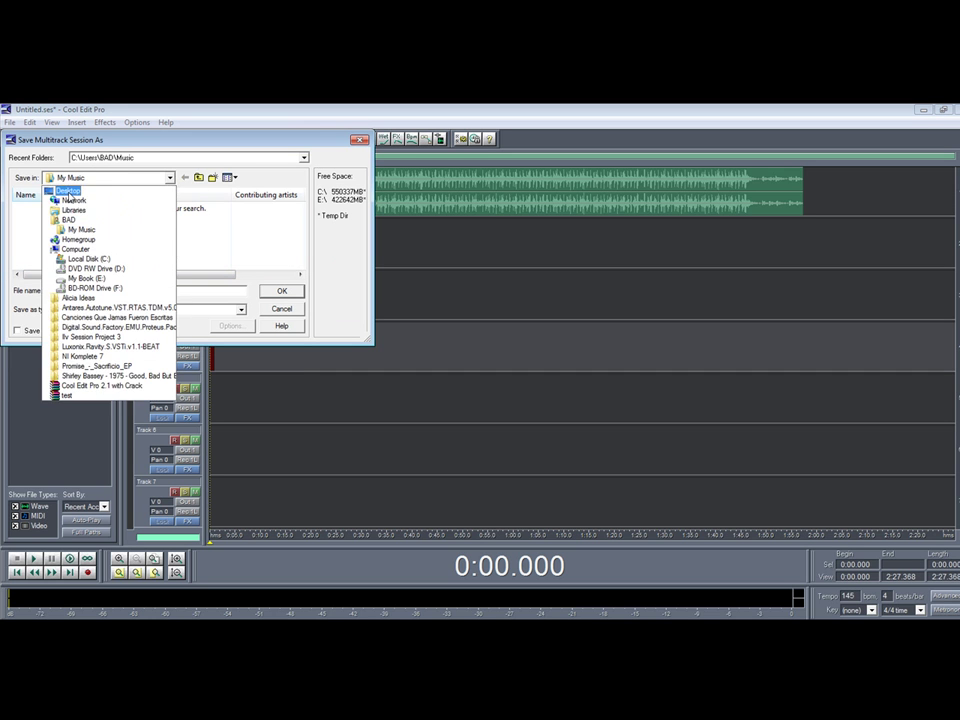
{"action": "left_click", "coordinate": [68, 193]}
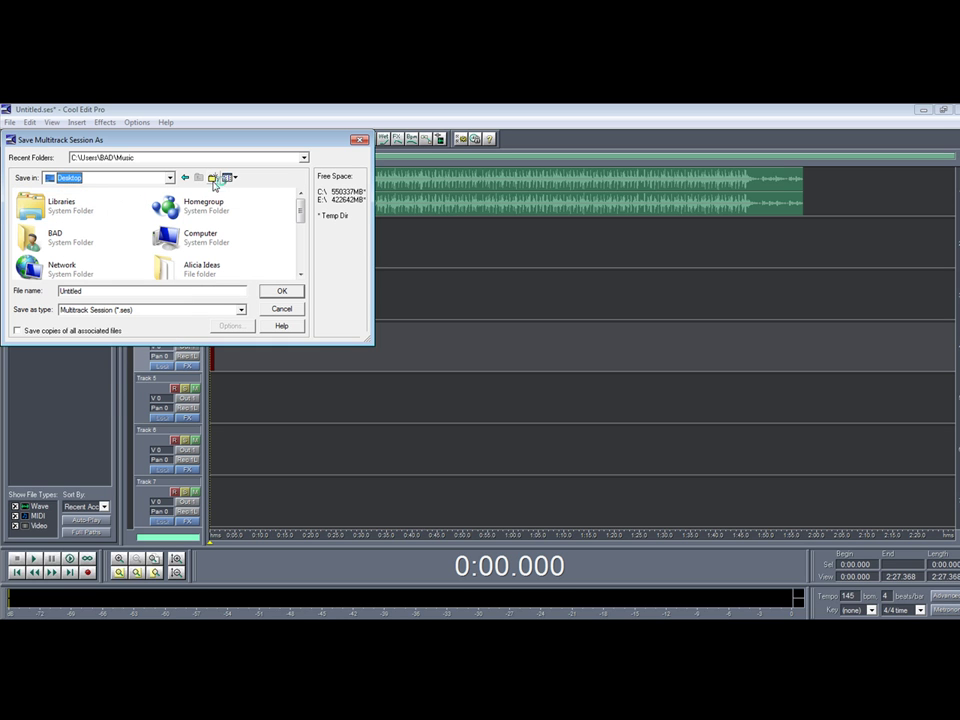
{"action": "left_click", "coordinate": [213, 178]}
{"action": "type", "text": "Prueba Grabacion"}
{"action": "key", "text": "Return"}
{"action": "key", "text": "Return"}
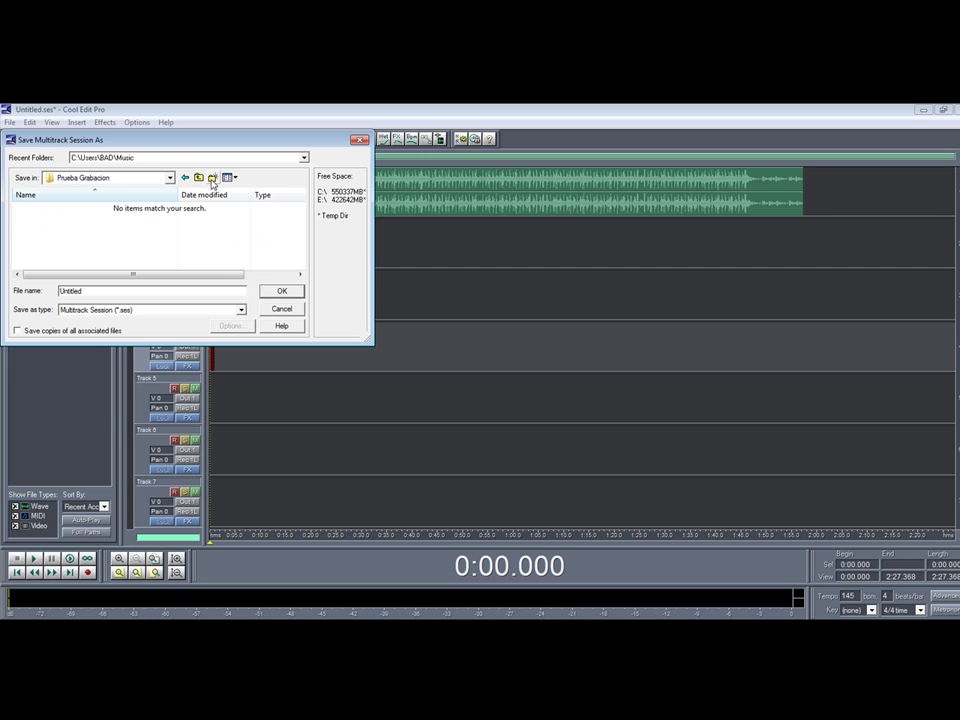
Name the multitrack session Prueba Grabacion and save it in the new folder
{"action": "double_click", "coordinate": [85, 291]}
{"action": "type", "text": "Prueba Grabacion"}
{"action": "key", "text": "Return"}
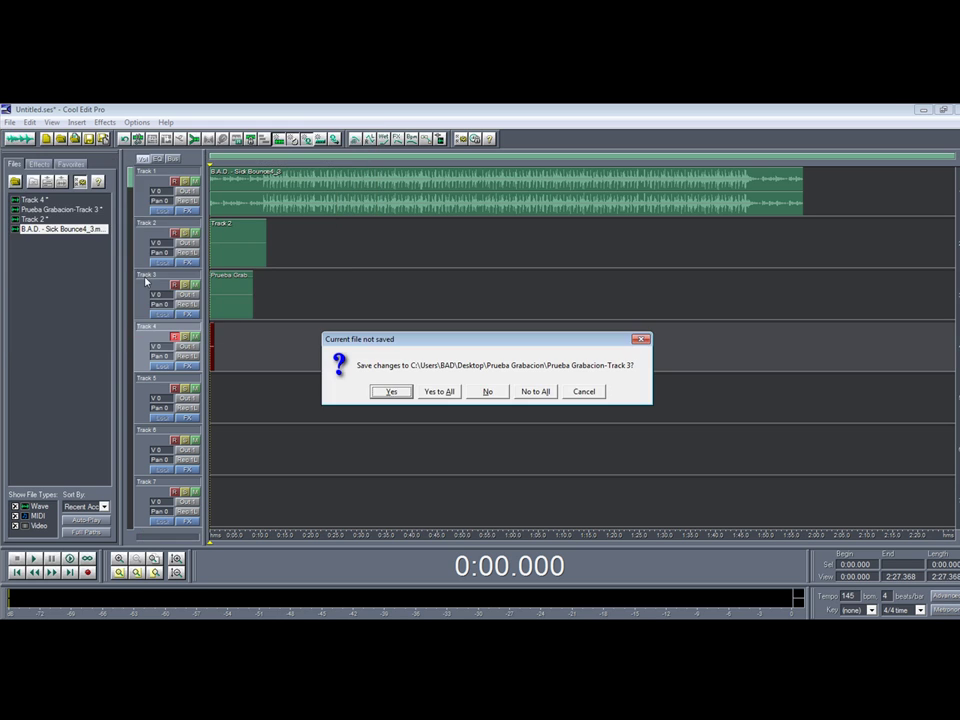
Agree to save all changed waveforms, and save the Track 3 take as the Windows PCM file Prueba Grabacion-Track 3
{"action": "left_click", "coordinate": [447, 395]}
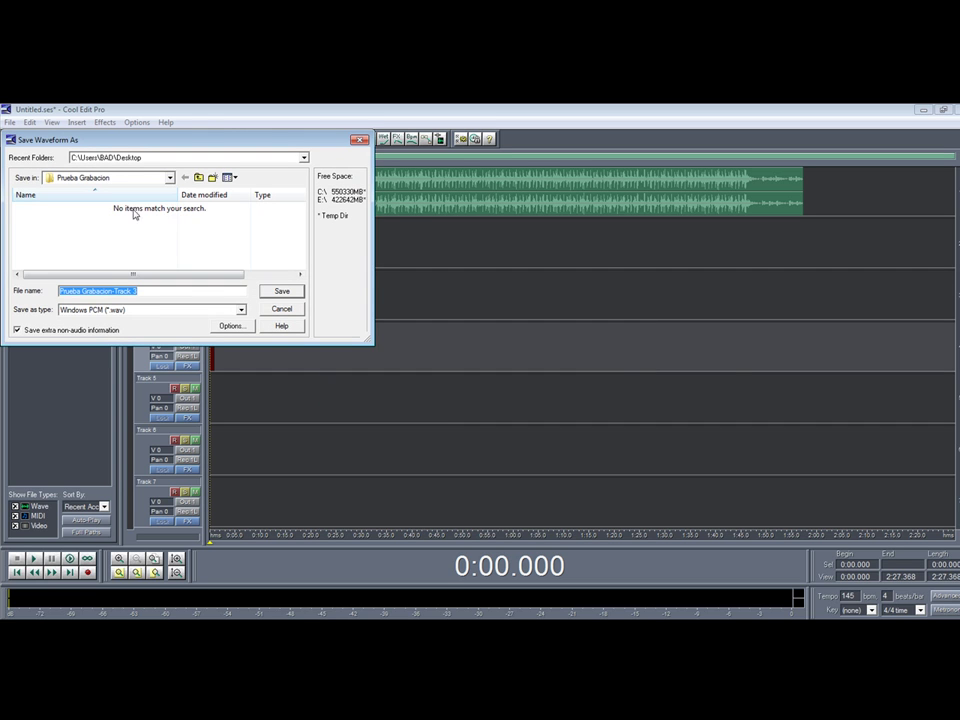
{"action": "left_click", "coordinate": [156, 289]}
{"action": "left_click", "coordinate": [281, 292]}
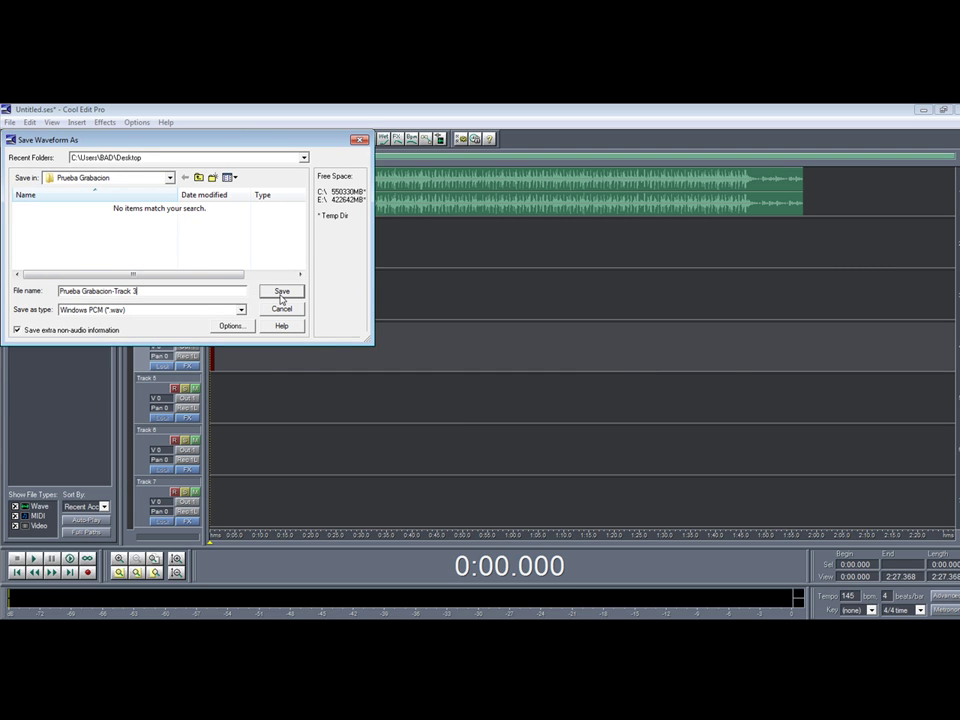
{"action": "left_click", "coordinate": [283, 295]}
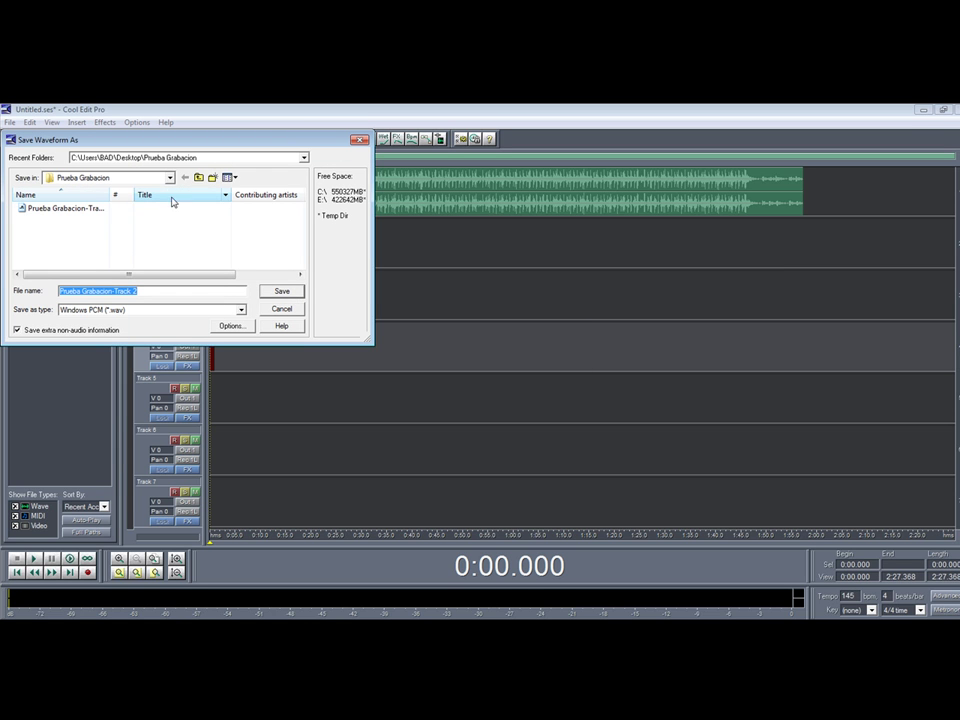
Save the remaining takes as Prueba Grabacion-Track 2 and Prueba Grabacion-Track 4 in the same folder, and save the session again
{"action": "left_click", "coordinate": [122, 240]}
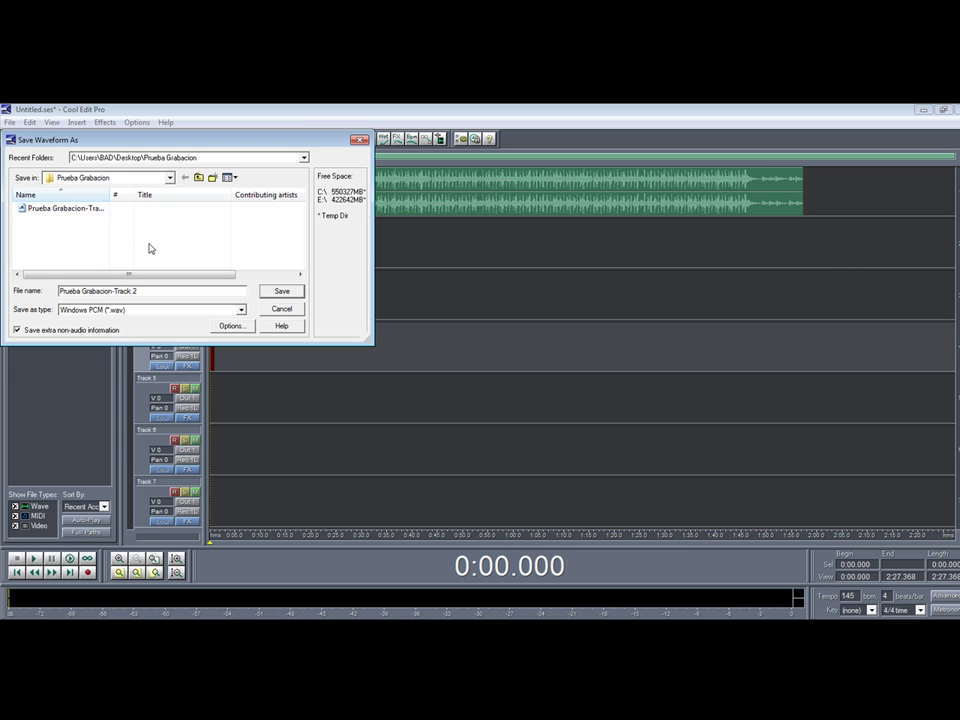
{"action": "left_click", "coordinate": [160, 290]}
{"action": "key", "text": "BackSpace"}
{"action": "type", "text": "4"}
{"action": "left_click", "coordinate": [272, 291]}
{"action": "left_click", "coordinate": [267, 290]}
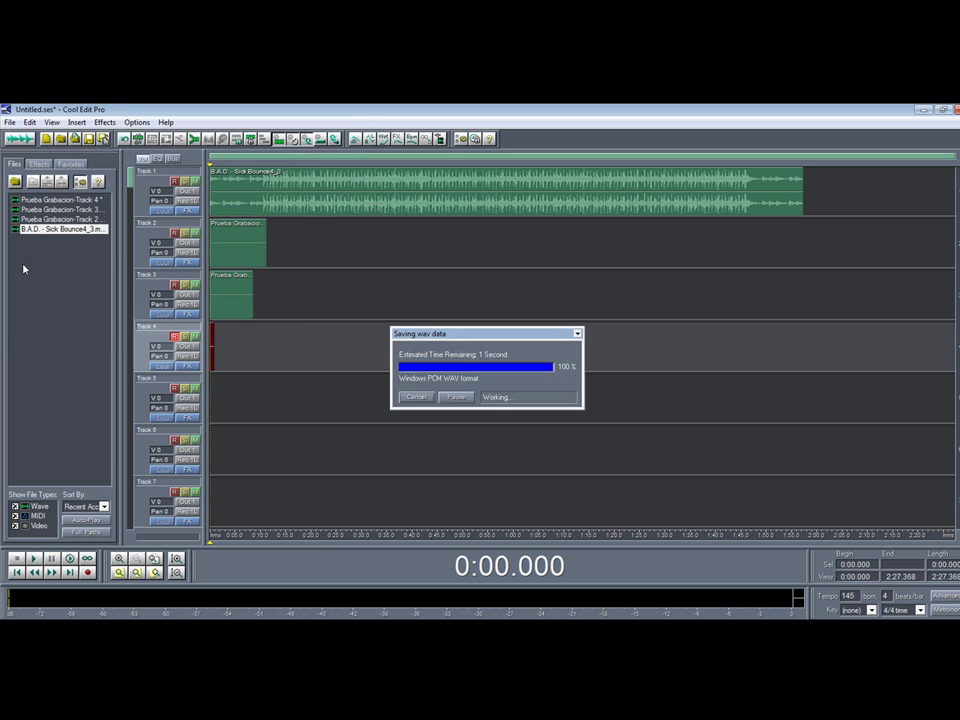
{"action": "left_click", "coordinate": [9, 122]}
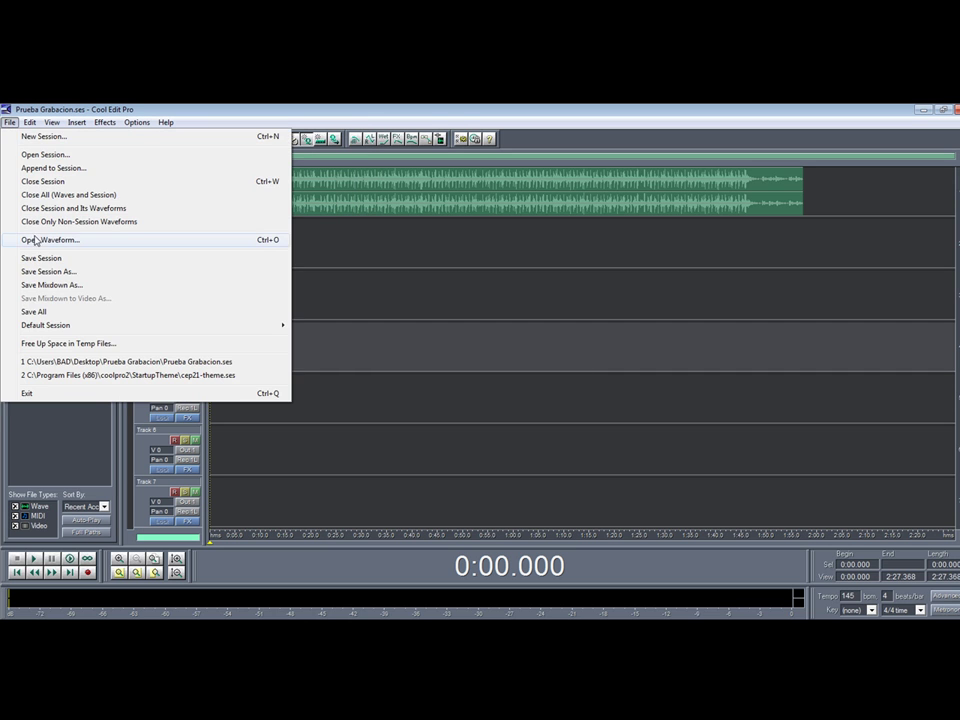
{"action": "left_click", "coordinate": [43, 257]}
Bring up the Epocas session and look over its recorded vocal tracks down to Track 10
{"action": "left_click", "coordinate": [9, 122]}
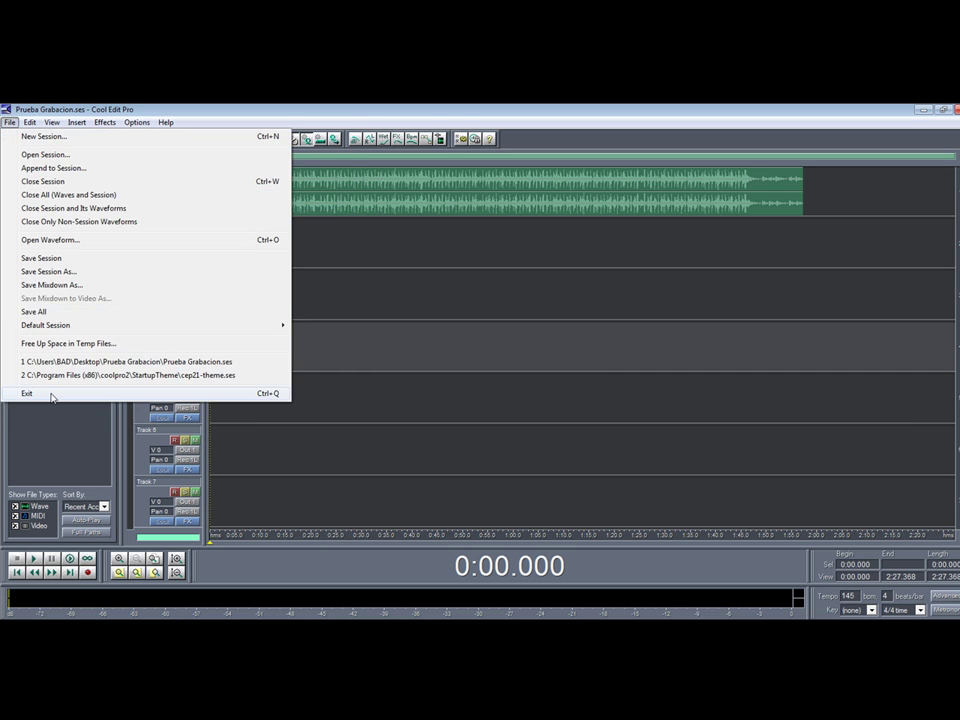
{"action": "left_click", "coordinate": [58, 439]}
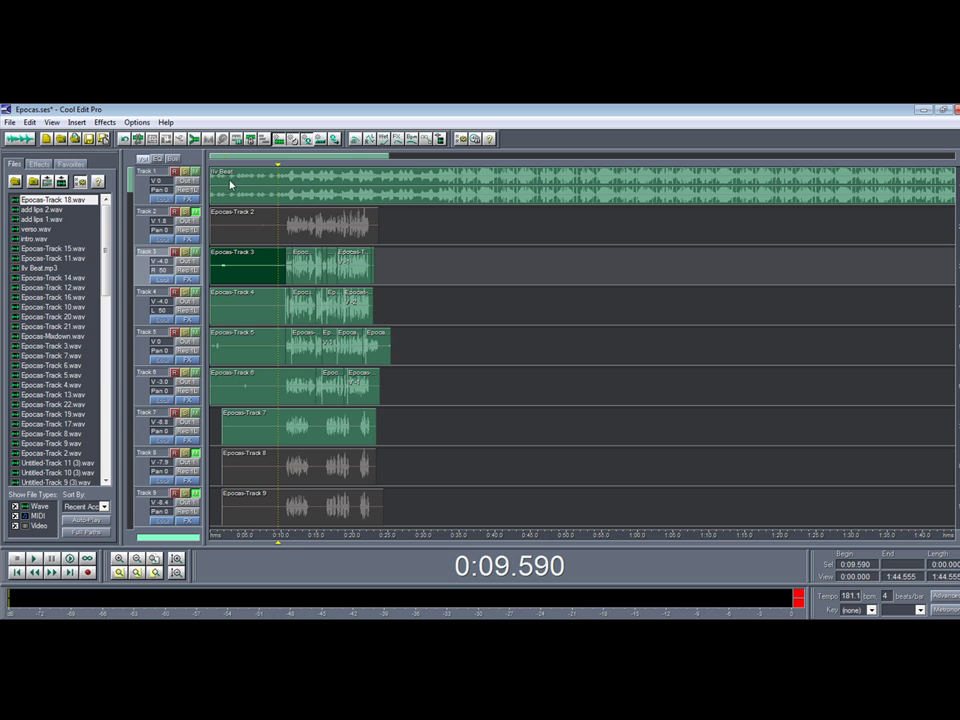
{"action": "scroll", "coordinate": [262, 172], "scroll_direction": "down", "scroll_amount": 1}
{"action": "scroll", "coordinate": [285, 342], "scroll_direction": "down", "scroll_amount": 1}
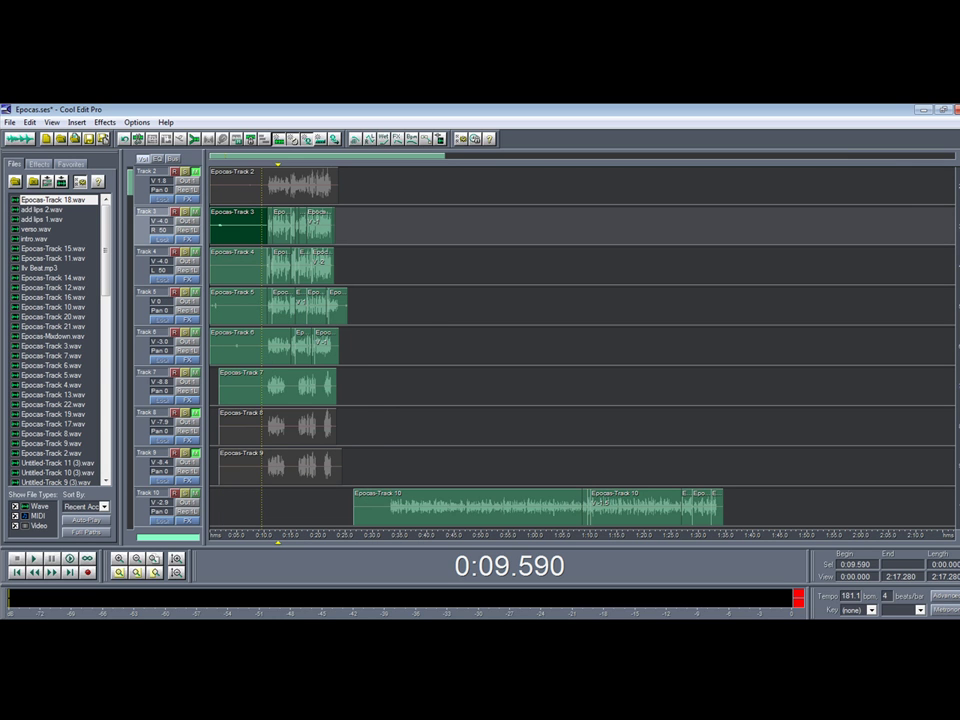
Examine where the Track 7 vocal clip begins and ends compared with the neighbouring vocal tracks
{"action": "left_click", "coordinate": [267, 391]}
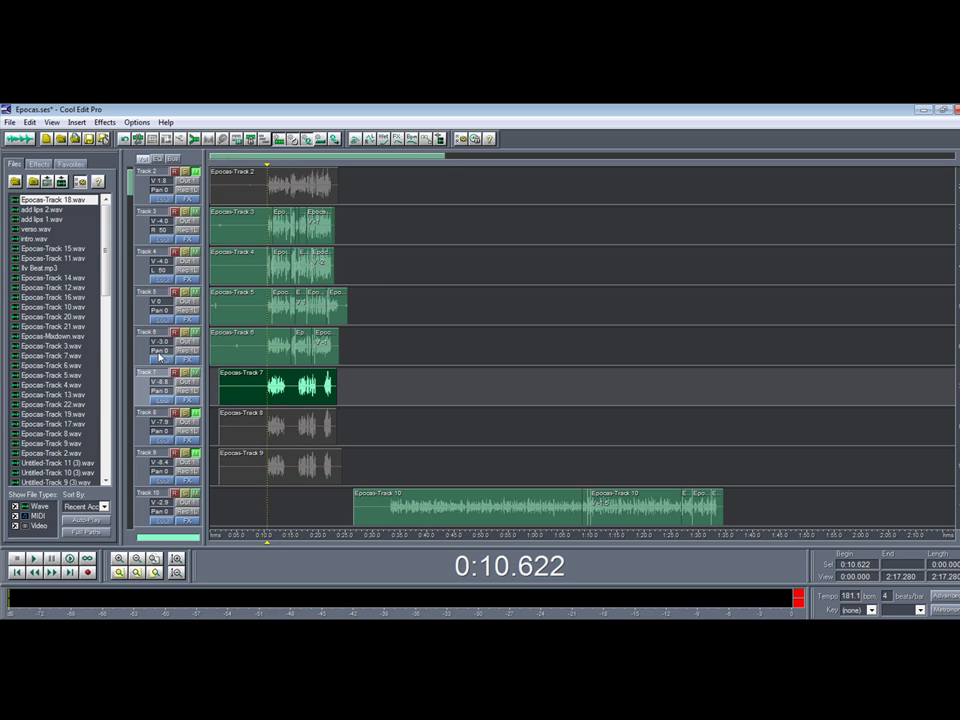
{"action": "scroll", "coordinate": [341, 257], "scroll_direction": "up", "scroll_amount": 2}
{"action": "scroll", "coordinate": [341, 257], "scroll_direction": "down", "scroll_amount": 1}
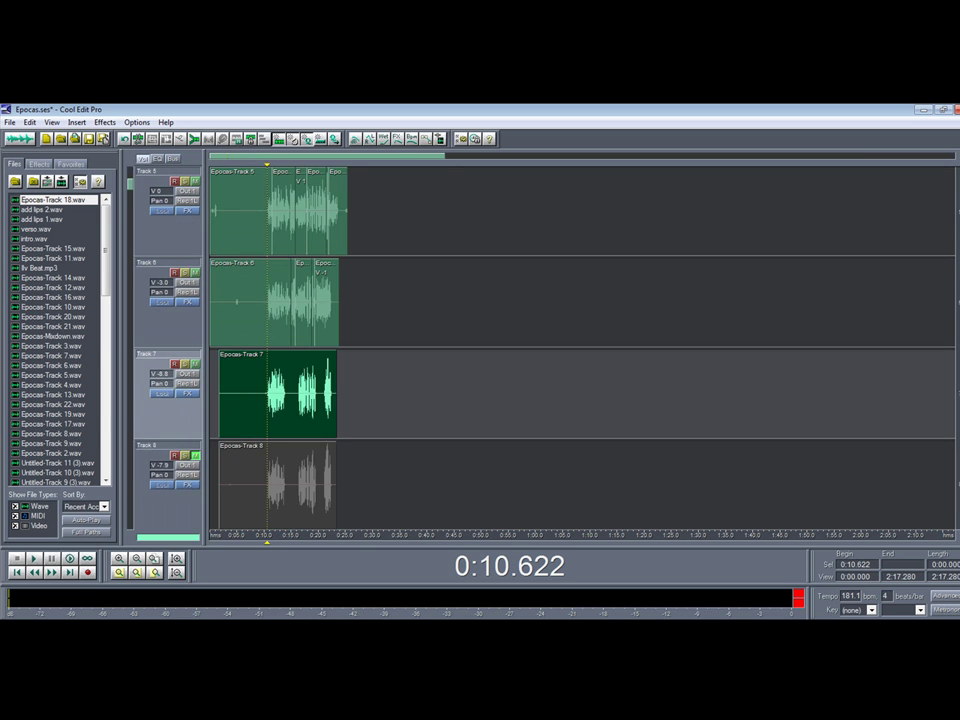
{"action": "left_click_drag", "start_coordinate": [261, 300], "coordinate": [343, 470]}
{"action": "left_click", "coordinate": [336, 383]}
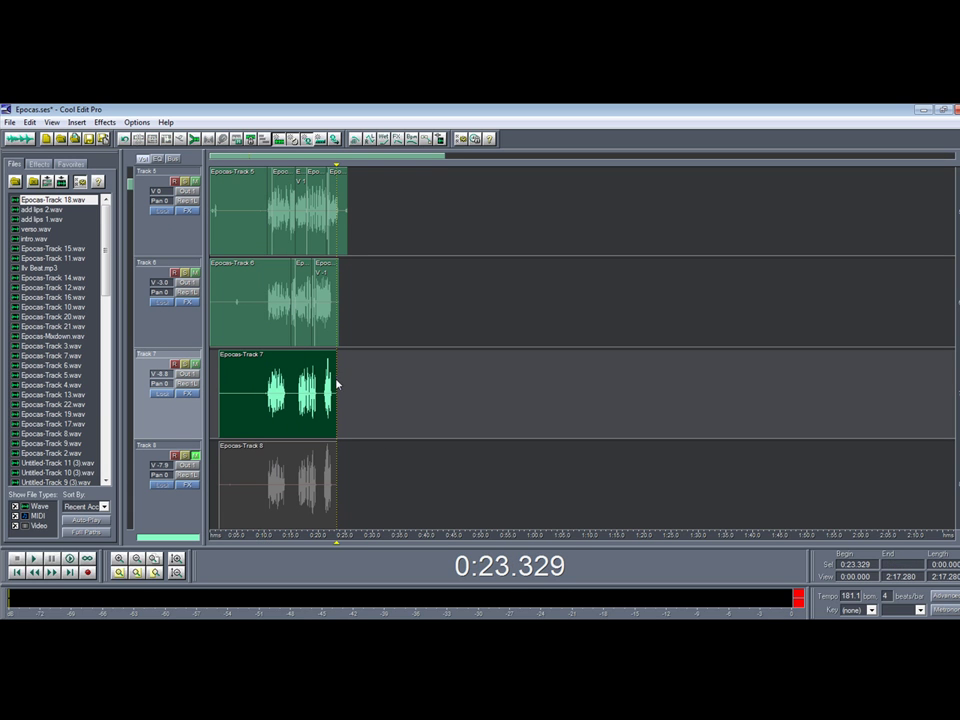
{"action": "left_click", "coordinate": [266, 378]}
{"action": "mouse_move", "coordinate": [266, 378]}
{"action": "left_mouse_down"}
{"action": "mouse_move", "coordinate": [230, 330]}
{"action": "mouse_move", "coordinate": [254, 390]}
{"action": "left_mouse_up"}
{"action": "left_click", "coordinate": [262, 380]}
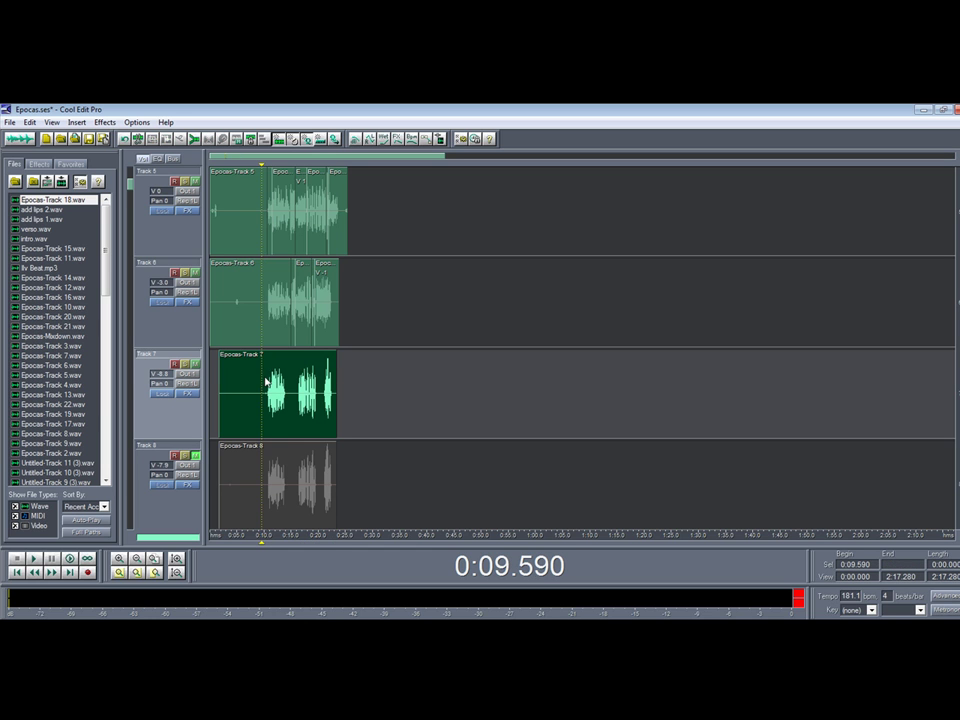
{"action": "left_click", "coordinate": [137, 122]}
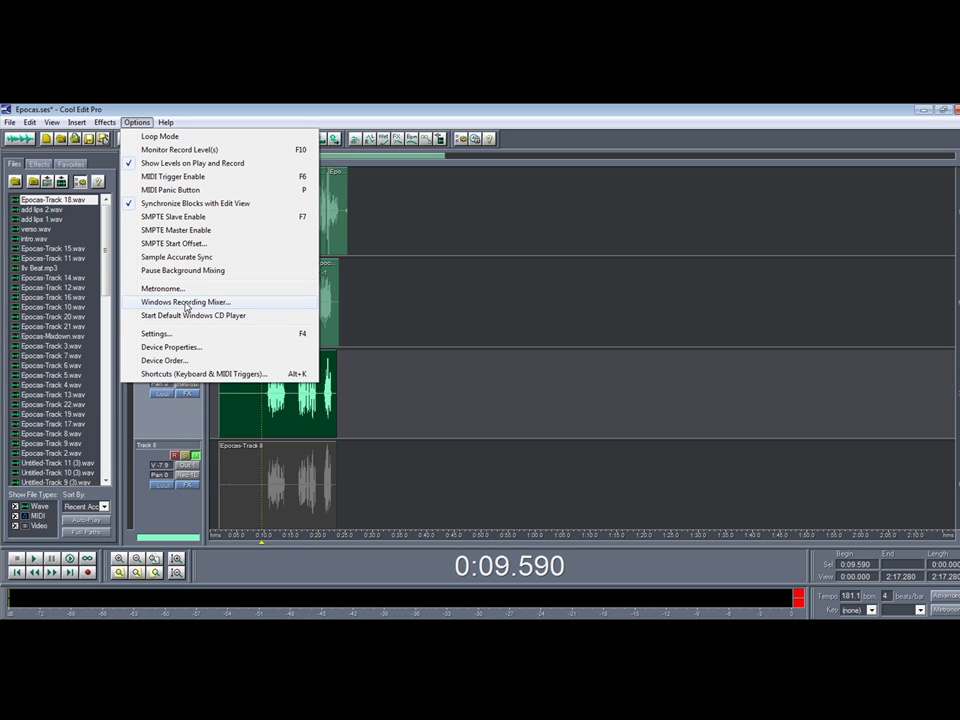
{"action": "left_click", "coordinate": [334, 589]}
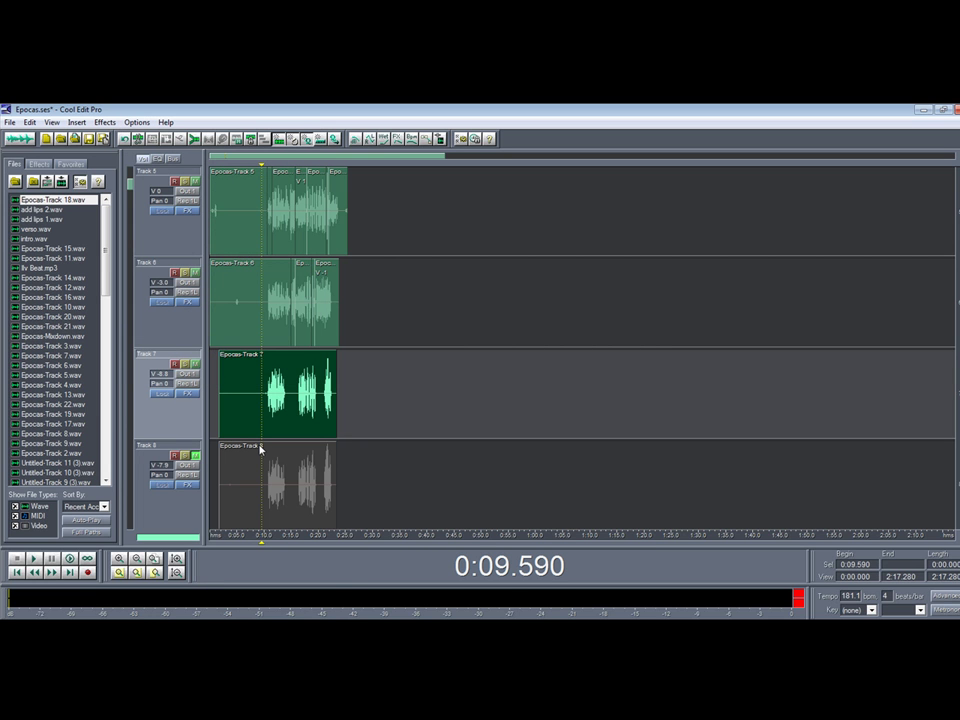
{"action": "left_click", "coordinate": [137, 122]}
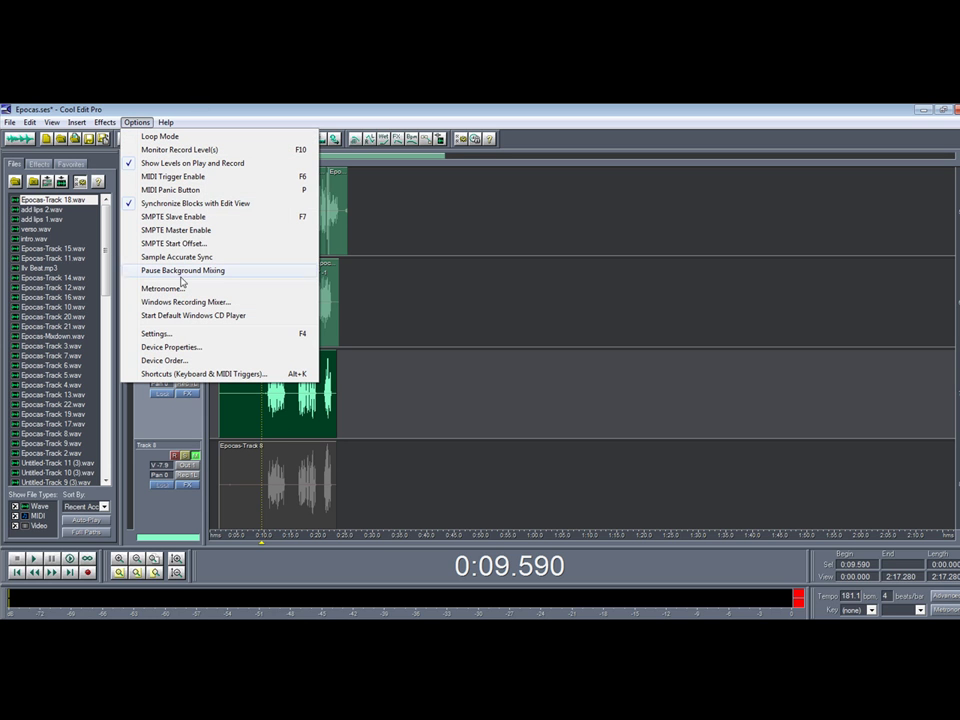
{"action": "left_click", "coordinate": [418, 583]}
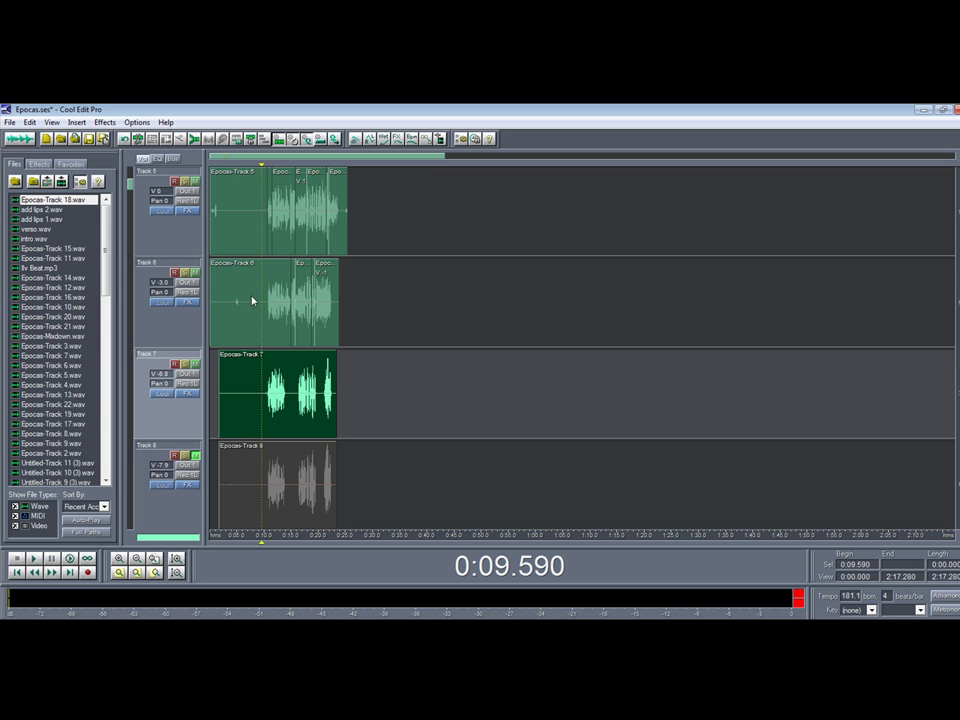
Try raising Track 5's volume with its fader, and set the level back to 0
{"action": "right_click", "coordinate": [165, 197]}
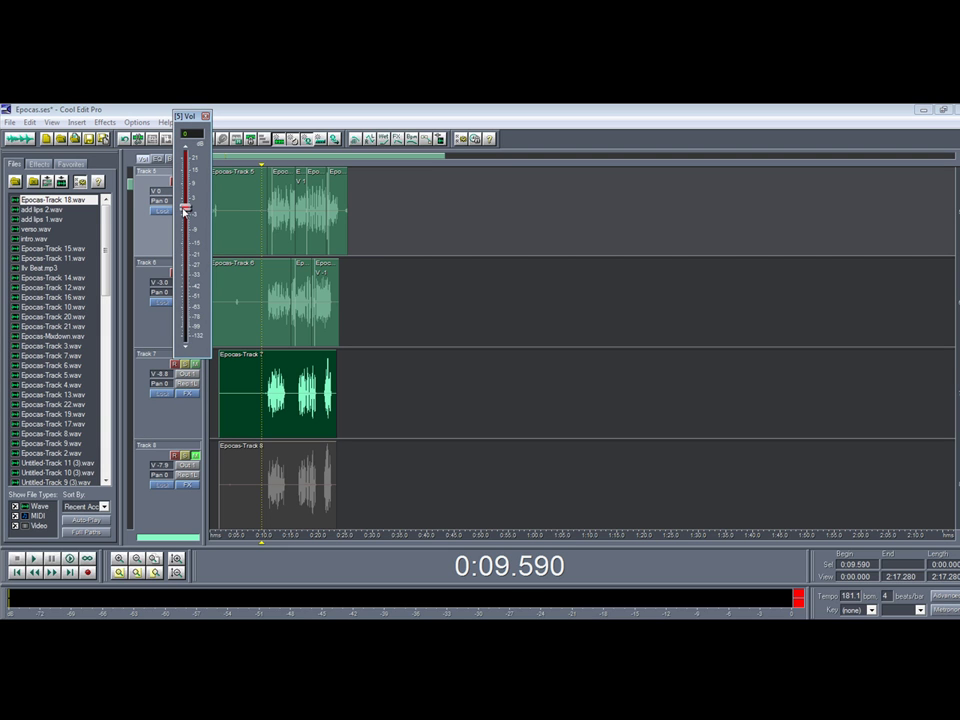
{"action": "mouse_move", "coordinate": [184, 211]}
{"action": "left_mouse_down"}
{"action": "mouse_move", "coordinate": [186, 228]}
{"action": "mouse_move", "coordinate": [191, 200]}
{"action": "left_mouse_up"}
{"action": "left_click", "coordinate": [188, 133]}
{"action": "type", "text": "0"}
{"action": "key", "text": "Return"}
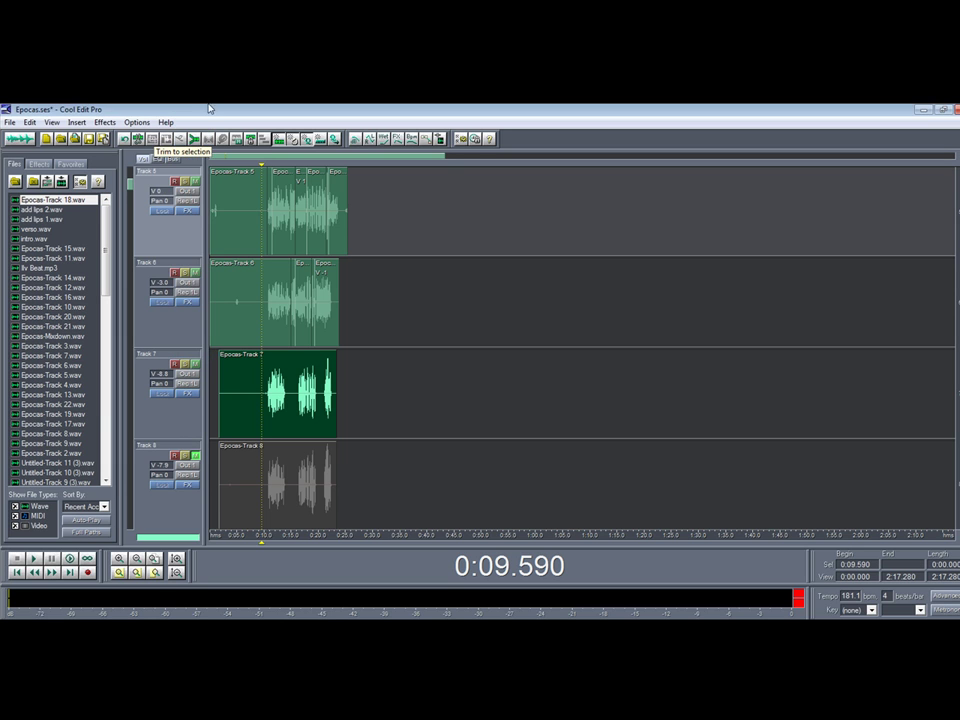
Try out Track 7's pan slider and leave the pan centred at 0
{"action": "left_click", "coordinate": [168, 390]}
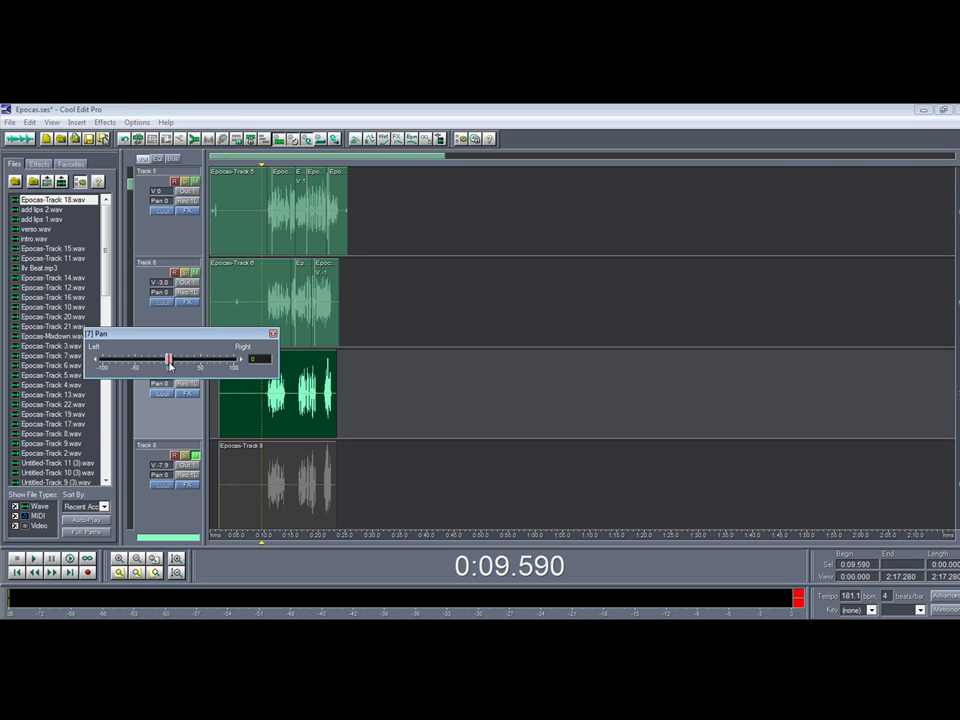
{"action": "mouse_move", "coordinate": [170, 366]}
{"action": "left_mouse_down"}
{"action": "mouse_move", "coordinate": [111, 363]}
{"action": "mouse_move", "coordinate": [276, 355]}
{"action": "mouse_move", "coordinate": [168, 359]}
{"action": "left_mouse_up"}
{"action": "mouse_move", "coordinate": [168, 360]}
{"action": "left_mouse_down"}
{"action": "mouse_move", "coordinate": [139, 357]}
{"action": "mouse_move", "coordinate": [169, 364]}
{"action": "left_mouse_up"}
{"action": "left_click", "coordinate": [273, 333]}
Mix down all waves of the Epocas session to a single stereo file
{"action": "scroll", "coordinate": [236, 317], "scroll_direction": "up", "scroll_amount": 5}
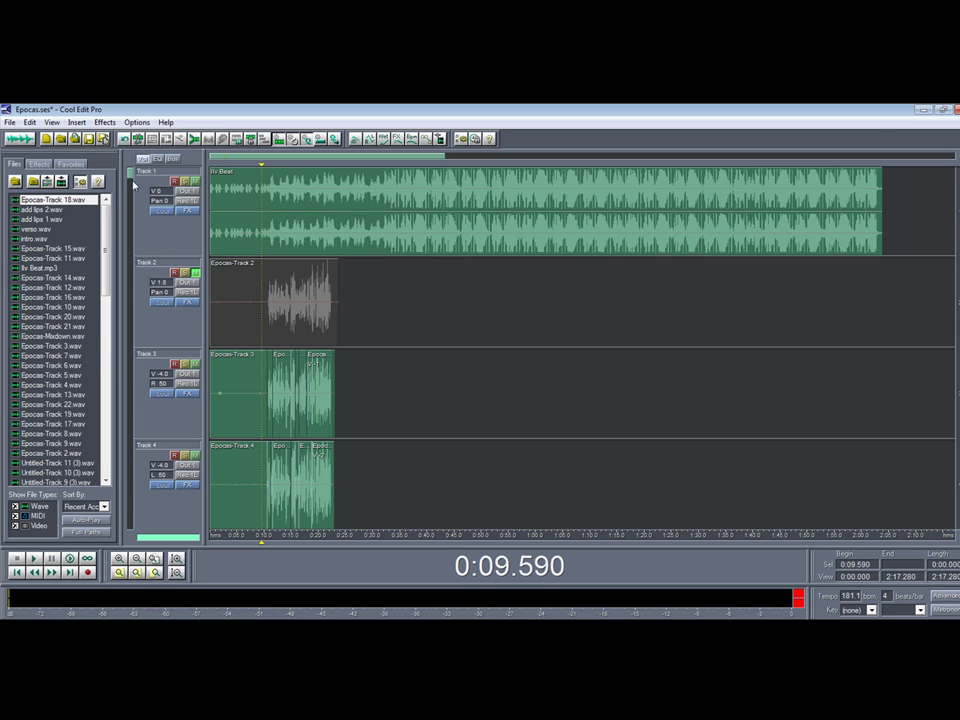
{"action": "scroll", "coordinate": [143, 197], "scroll_direction": "down", "scroll_amount": 3}
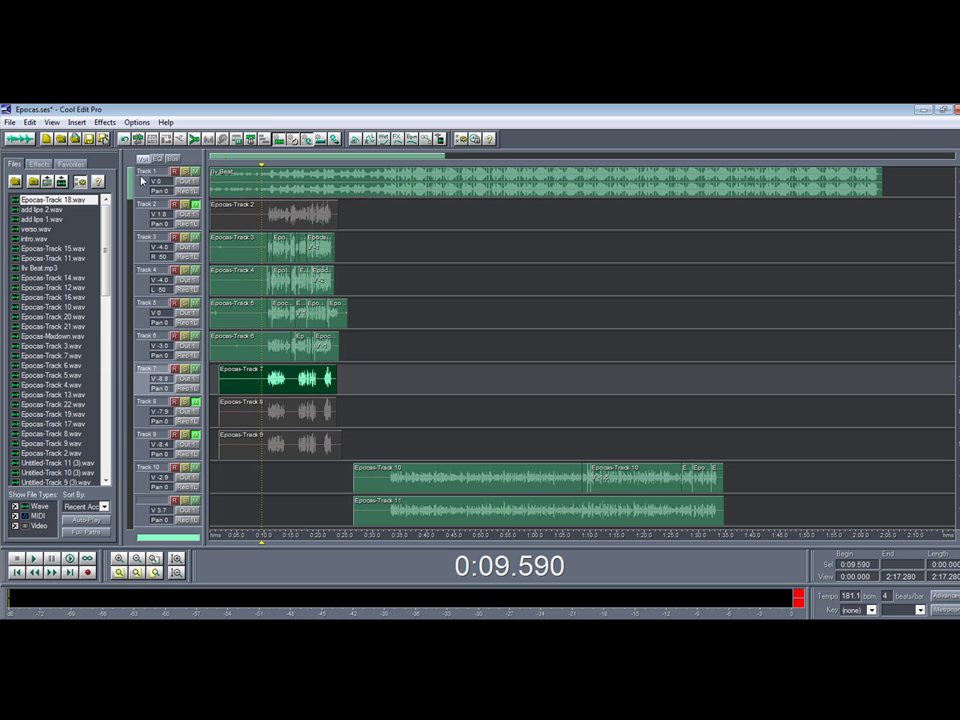
{"action": "left_click", "coordinate": [31, 122]}
{"action": "mouse_move", "coordinate": [152, 238]}
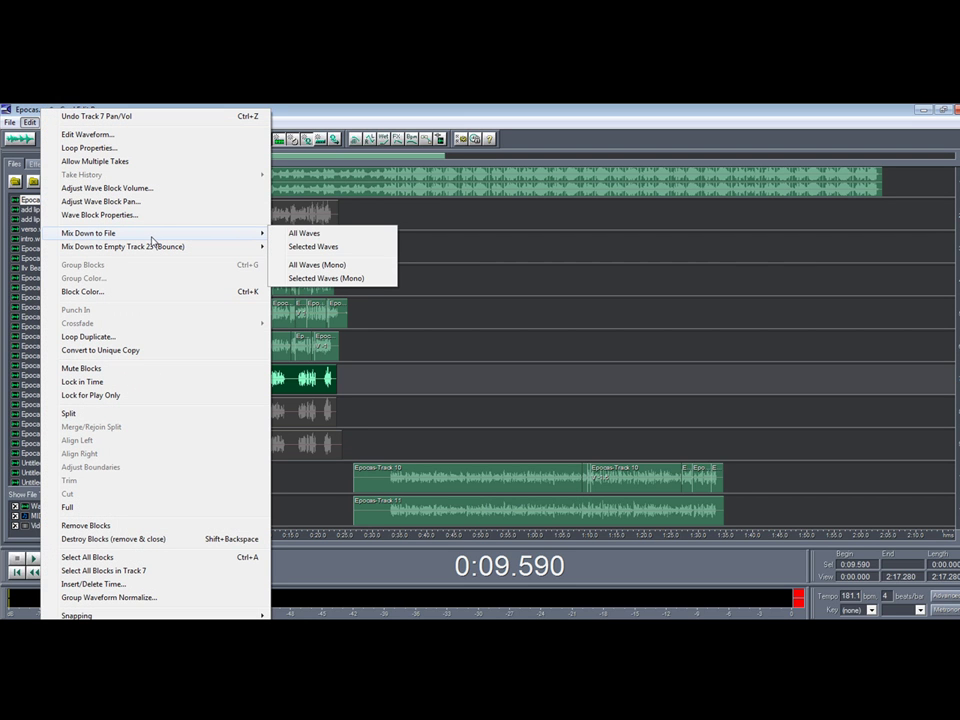
{"action": "left_click", "coordinate": [343, 236]}
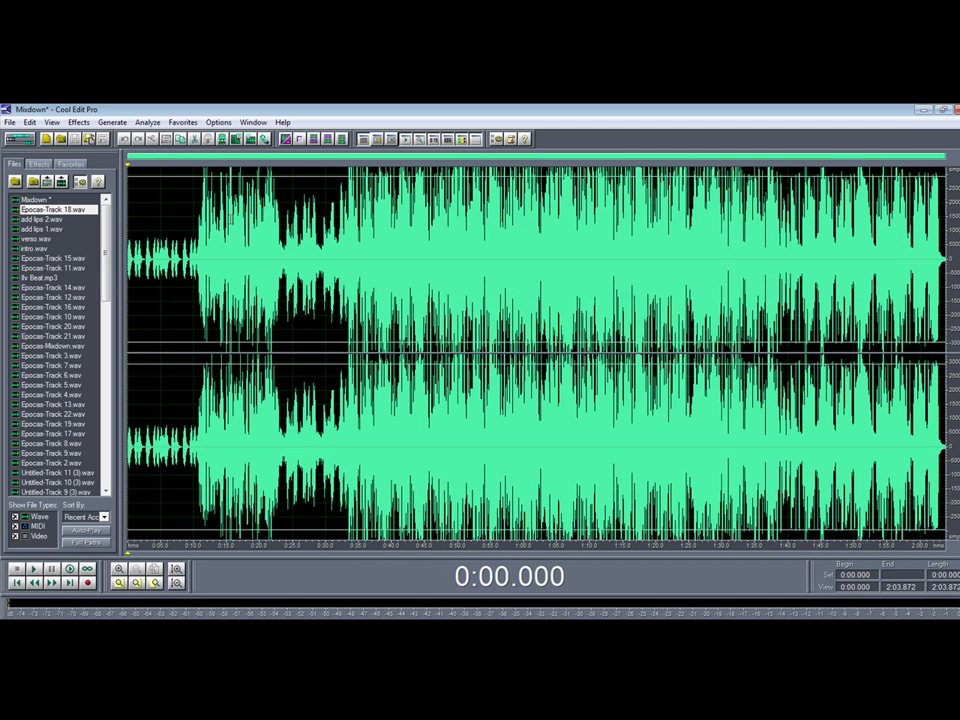
Play the mixdown from about 0:09.9, just before the vocals enter, and stop playback after a few seconds
{"action": "left_click", "coordinate": [193, 232]}
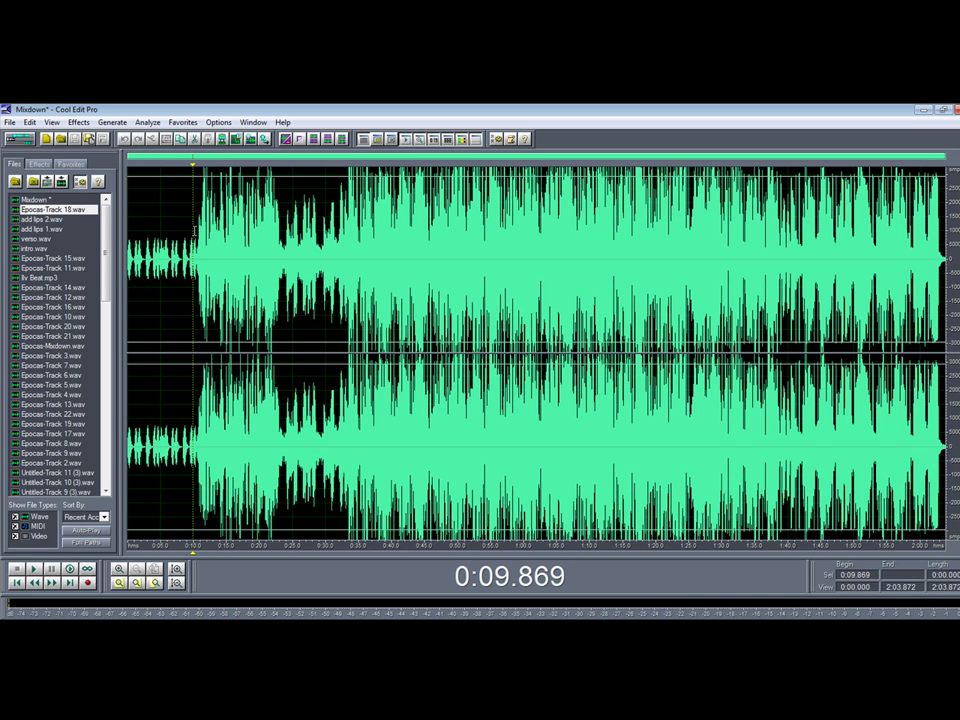
{"action": "key", "text": "space"}
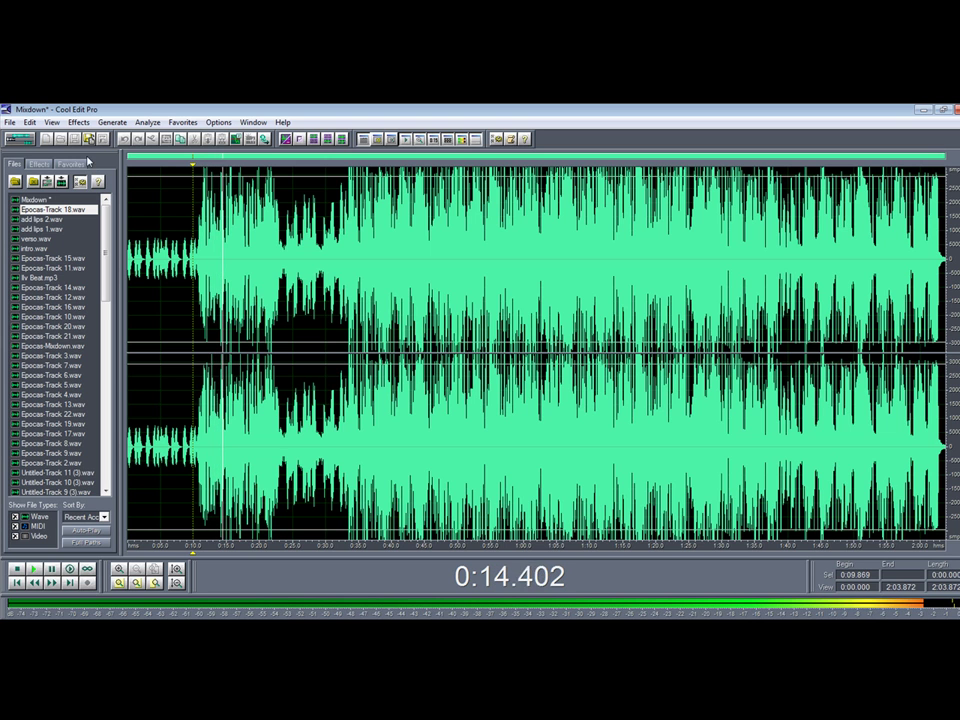
{"action": "left_click", "coordinate": [16, 572]}
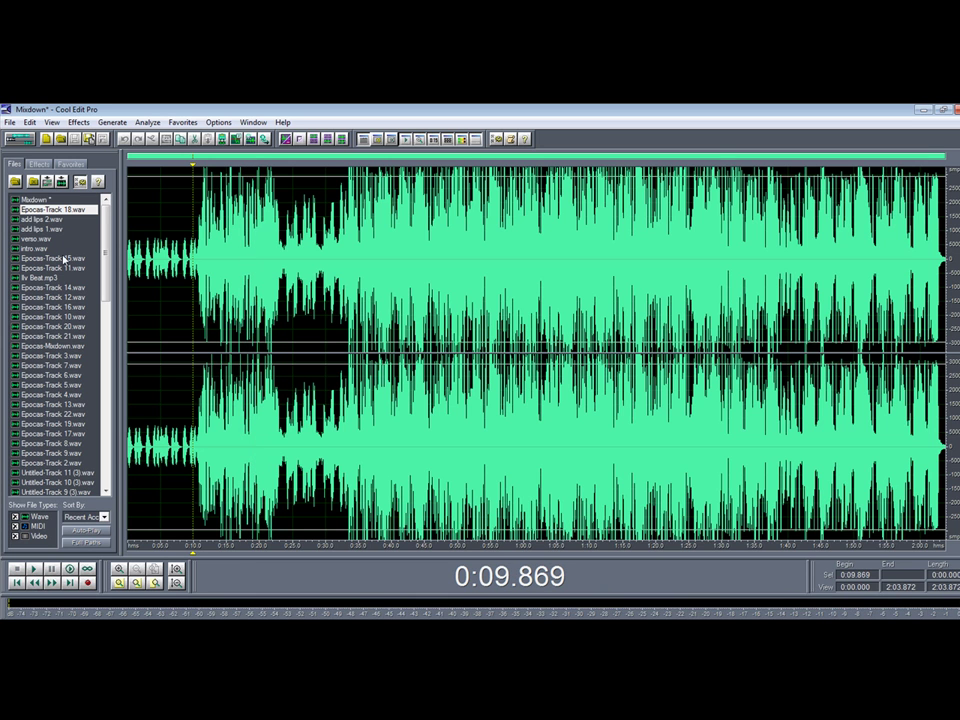
Save the mixdown as the Windows PCM file prueba grabacion in the Prueba Grabacion folder
{"action": "left_click", "coordinate": [10, 122]}
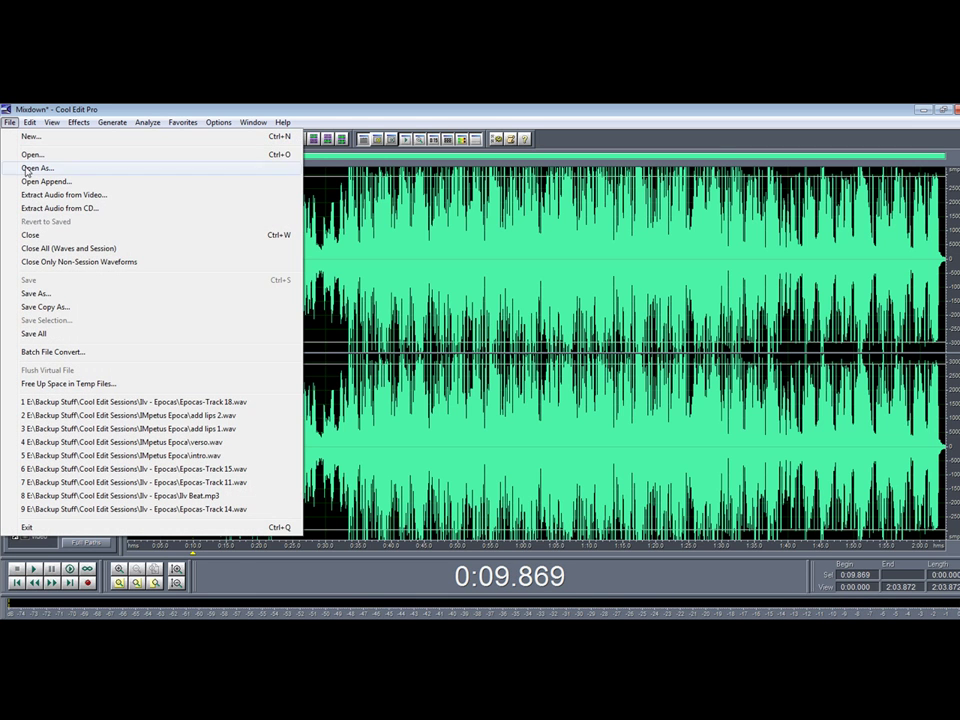
{"action": "left_click", "coordinate": [47, 306]}
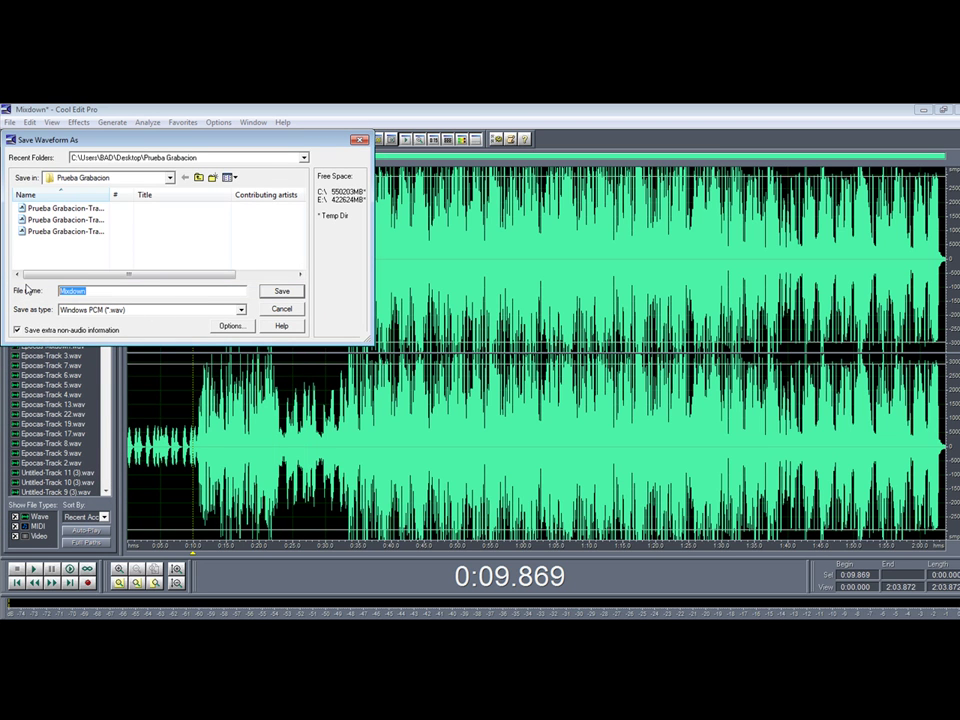
{"action": "type", "text": "prueba grabacion"}
{"action": "key", "text": "Return"}
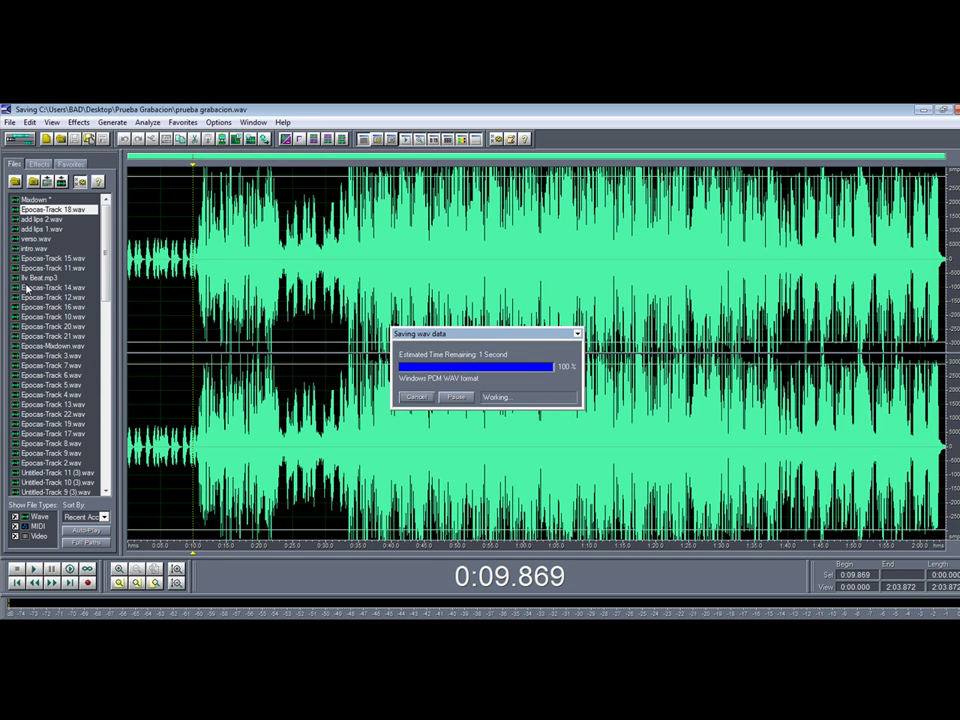